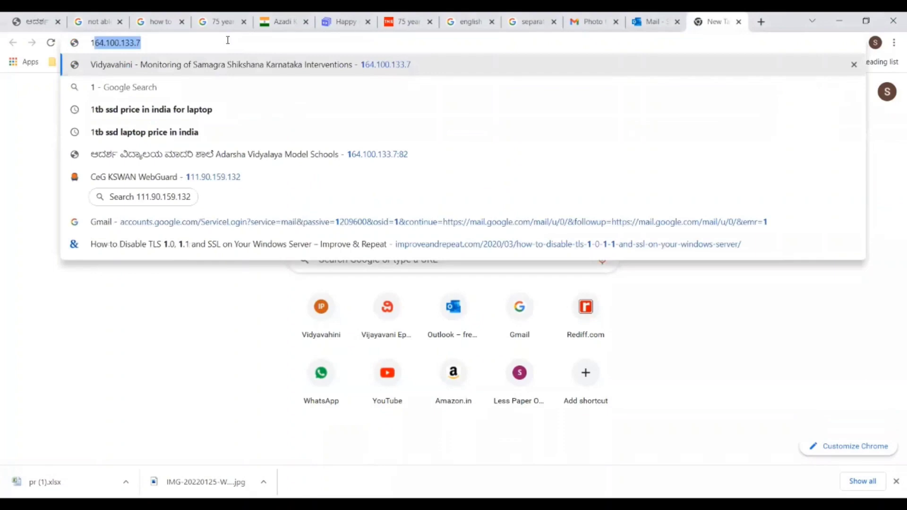
# Load the Vidyavahini Quiz Competition 2021 home page from the suggested portal address
pyautogui.press('Right')
pyautogui.press('Return')
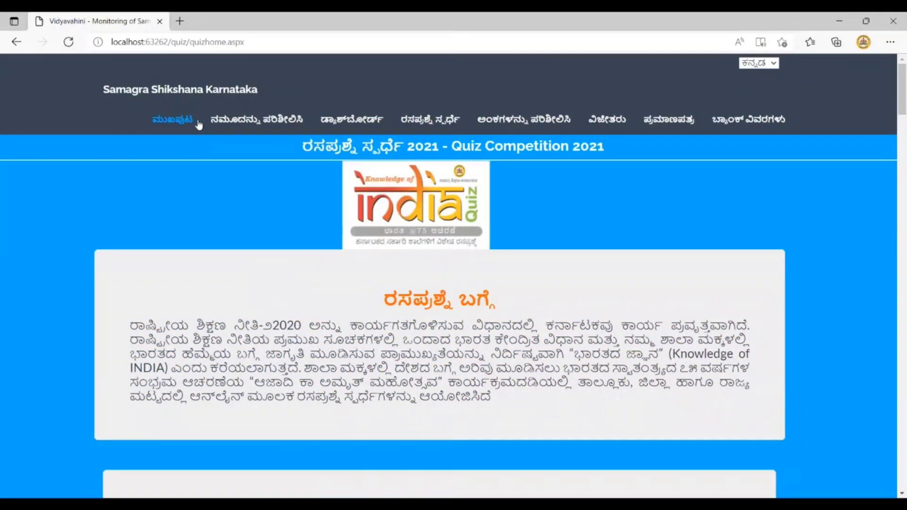
pyautogui.click(765, 63)
pyautogui.click(756, 89)
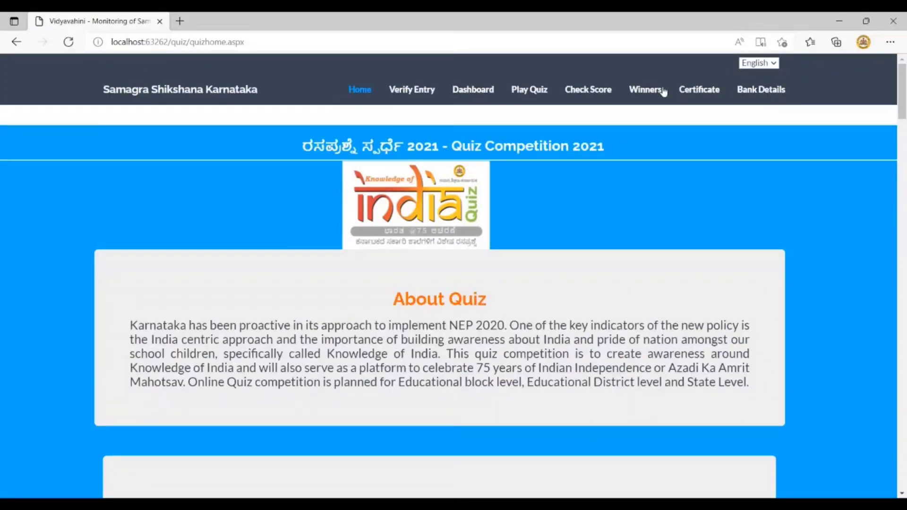
pyautogui.click(774, 65)
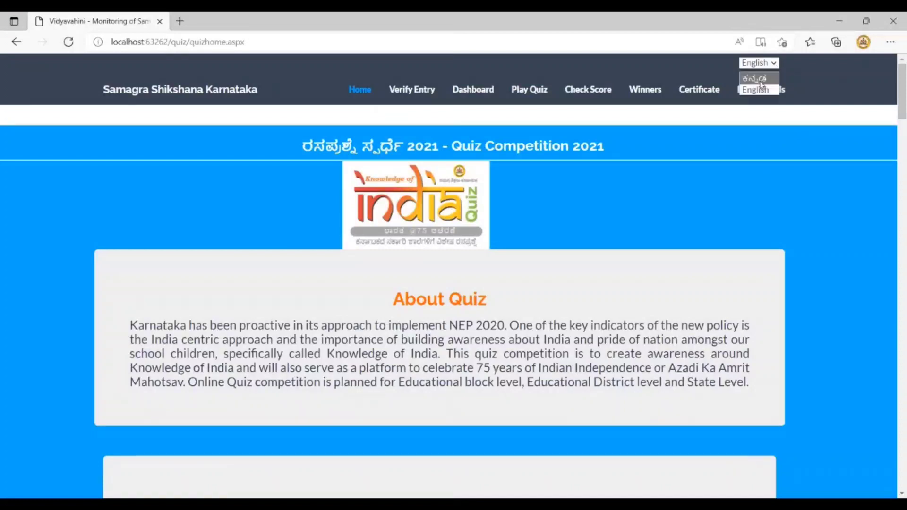
pyautogui.click(760, 79)
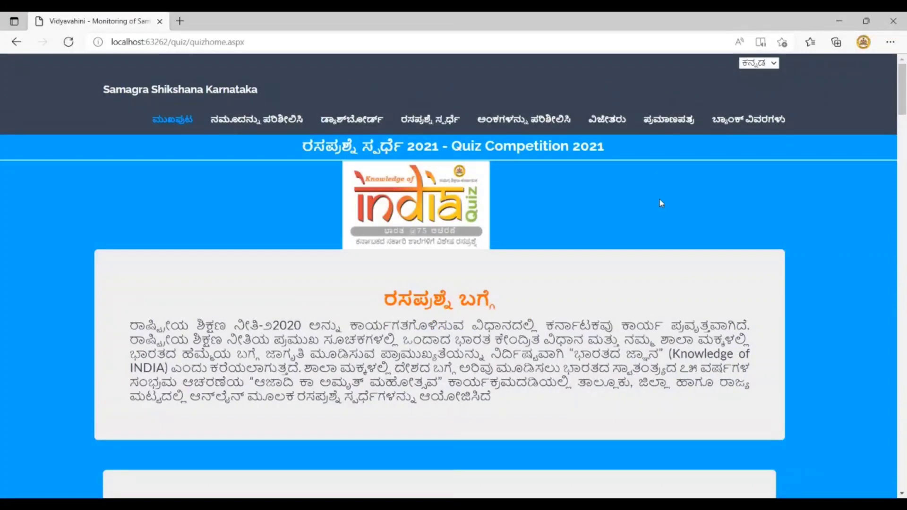
pyautogui.scroll(-4, 892, 114)
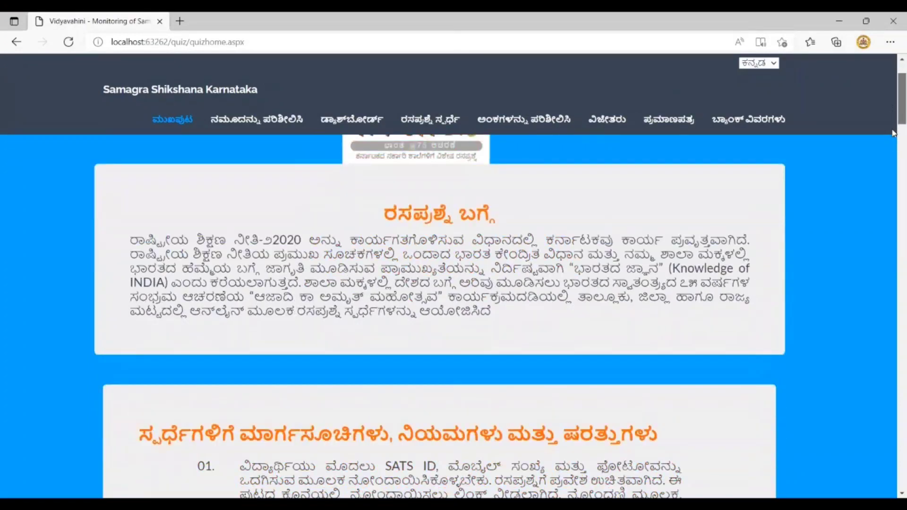
pyautogui.scroll(-1, 249, 259)
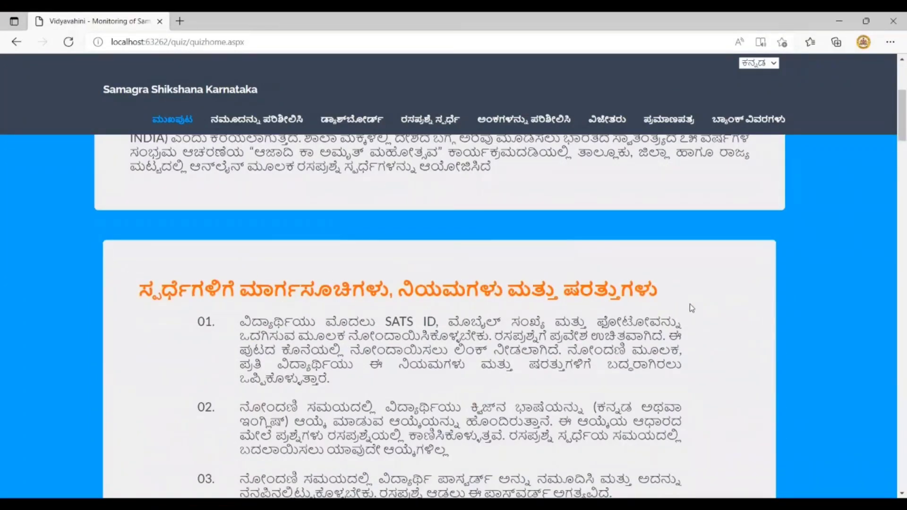
pyautogui.scroll(-1, 893, 144)
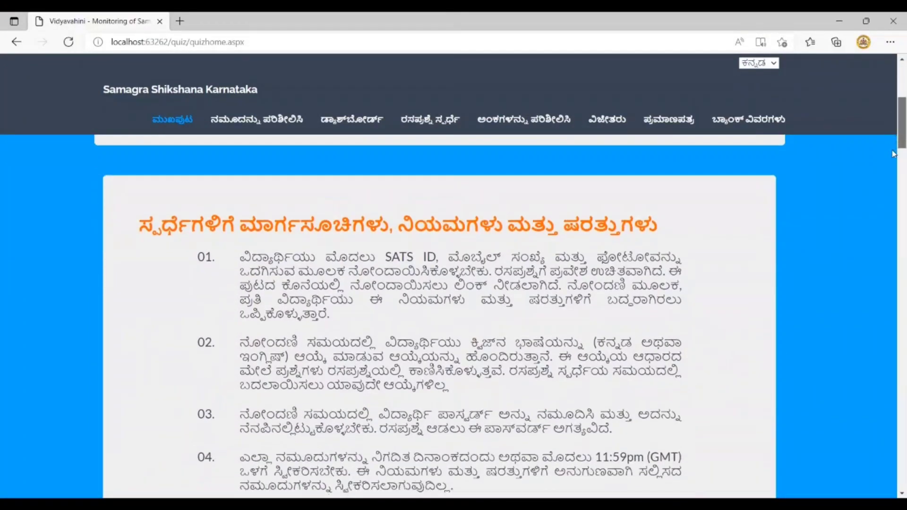
pyautogui.scroll(-6, 893, 171)
pyautogui.scroll(-5, 893, 198)
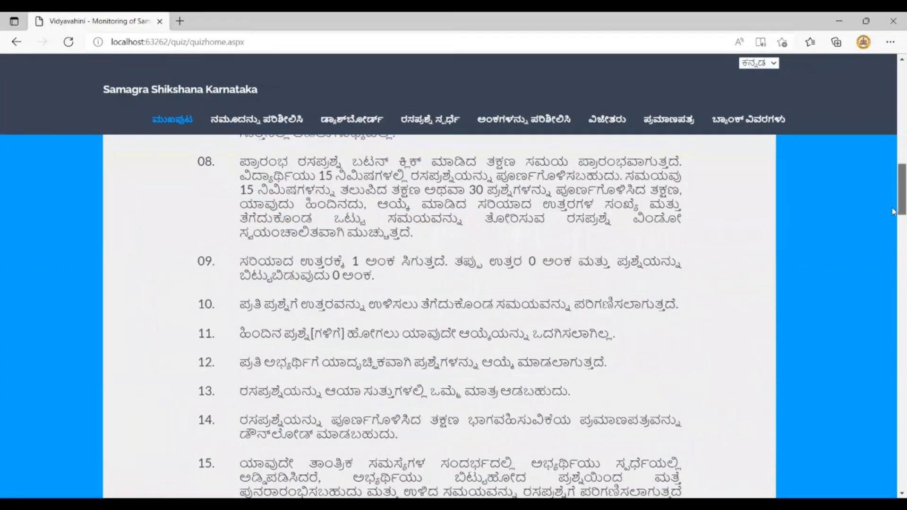
pyautogui.scroll(-5, 893, 231)
pyautogui.scroll(-5, 893, 245)
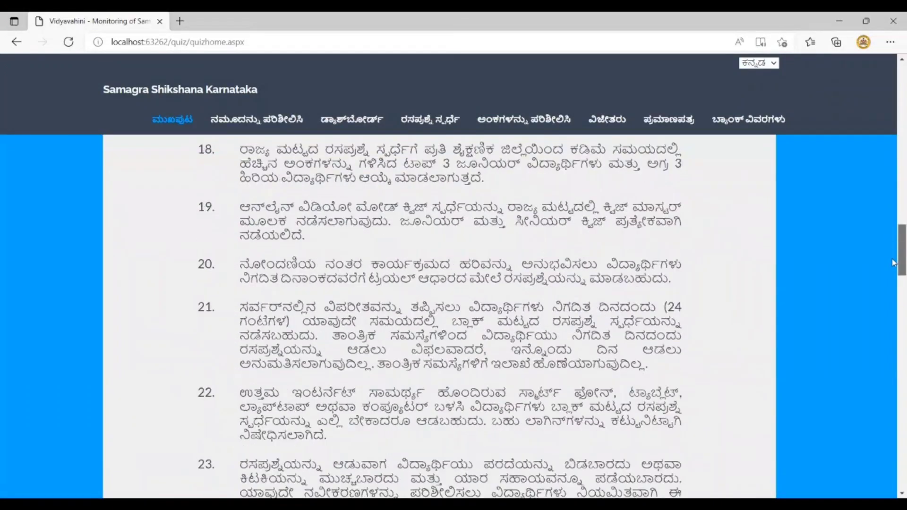
pyautogui.scroll(-7, 893, 298)
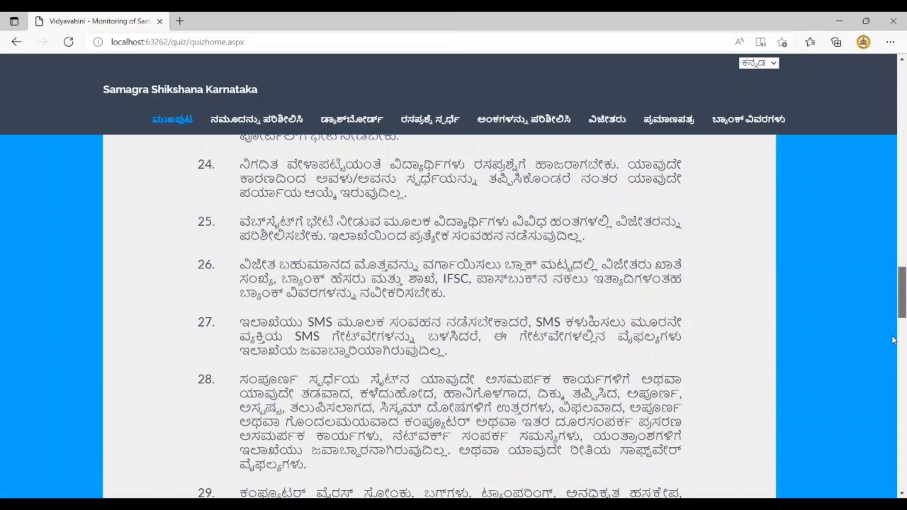
pyautogui.scroll(-6, 893, 339)
pyautogui.scroll(-1, 893, 346)
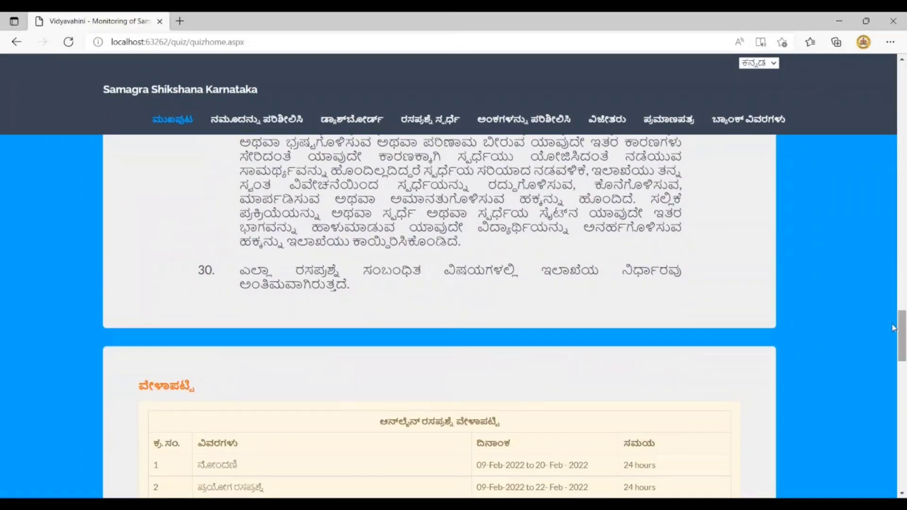
pyautogui.scroll(-3, 893, 331)
pyautogui.scroll(-7, 893, 349)
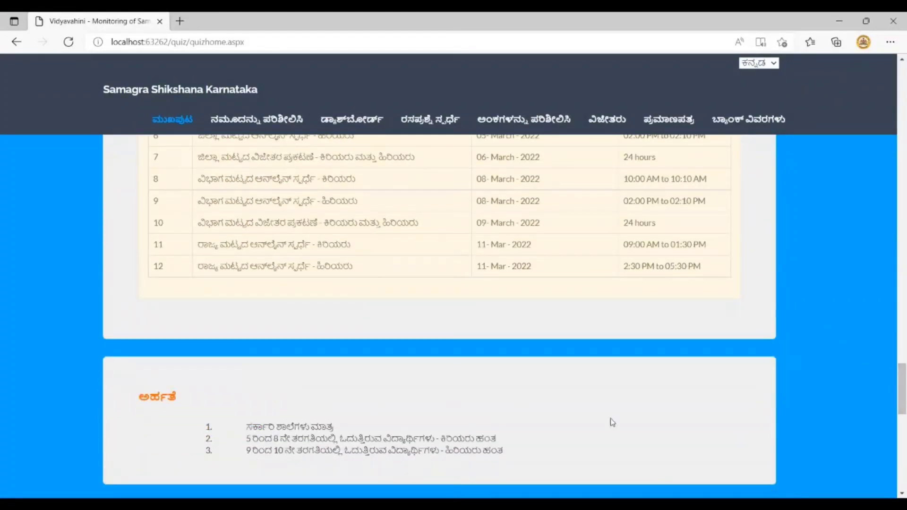
pyautogui.moveTo(894, 392); pyautogui.dragTo(894, 466)
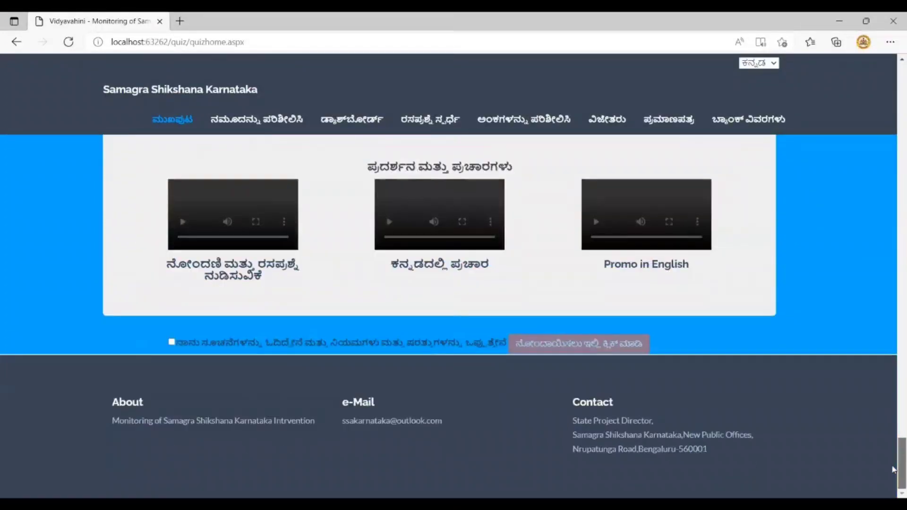
# Agree to the rules and register with the student's SATS ID and the displayed security code
pyautogui.click(171, 342)
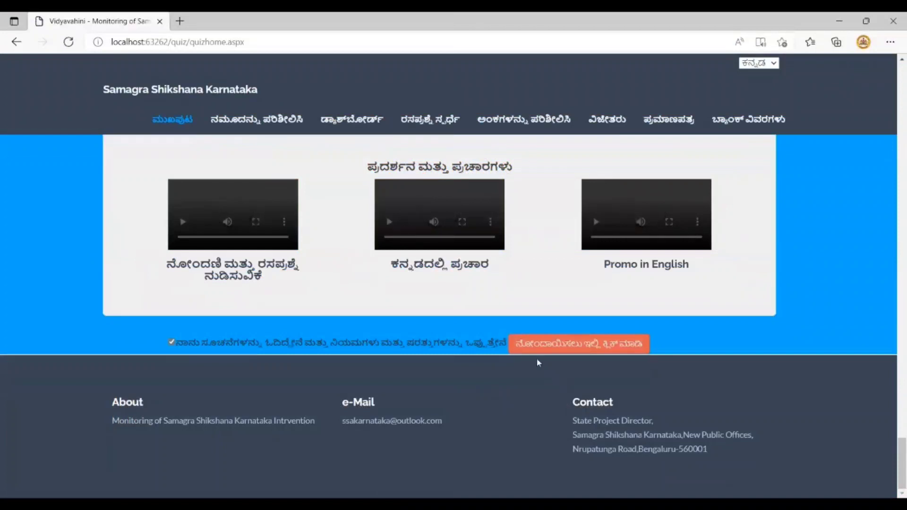
pyautogui.click(534, 349)
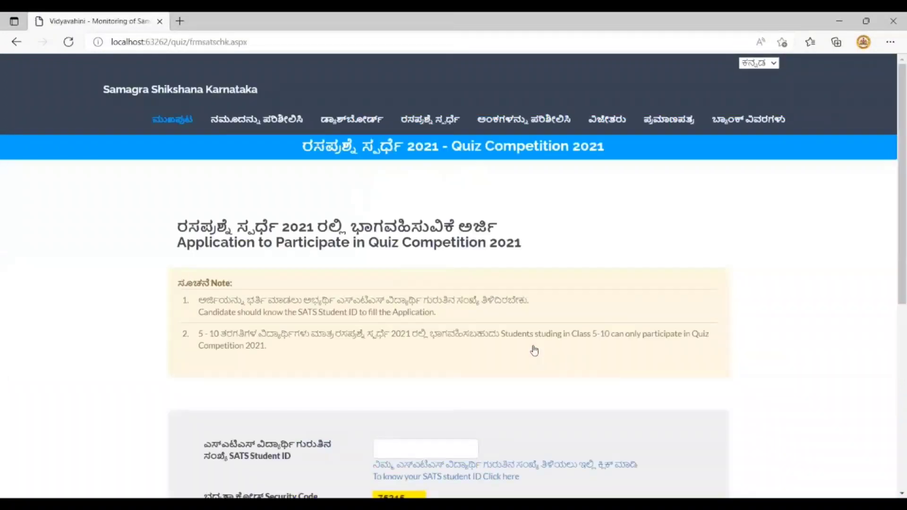
pyautogui.click(416, 452)
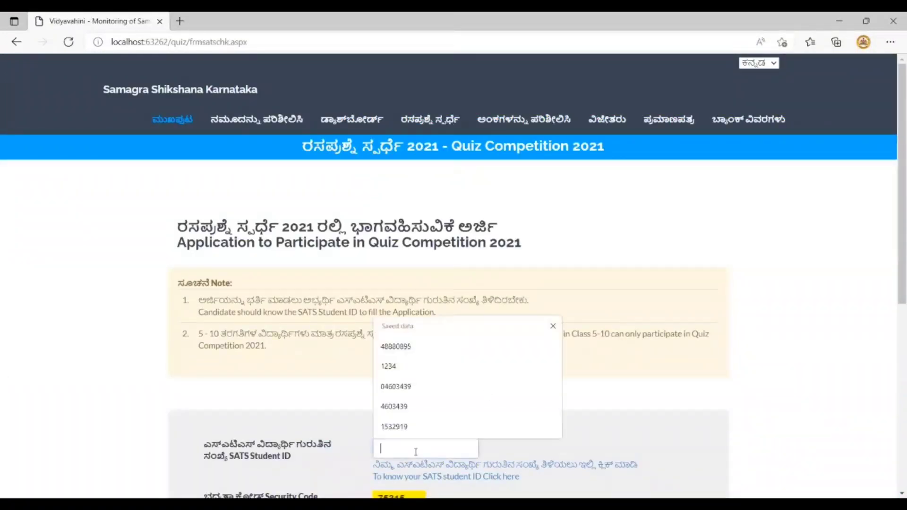
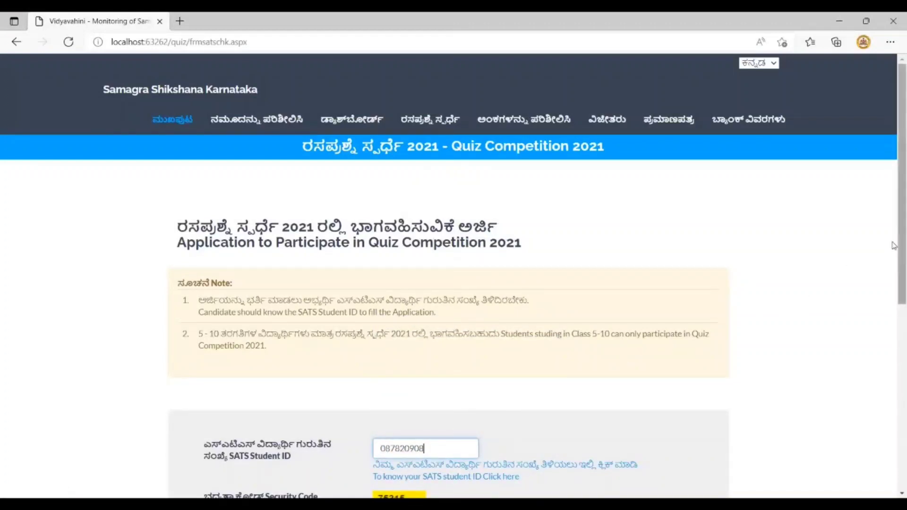
pyautogui.moveTo(893, 256); pyautogui.dragTo(893, 364)
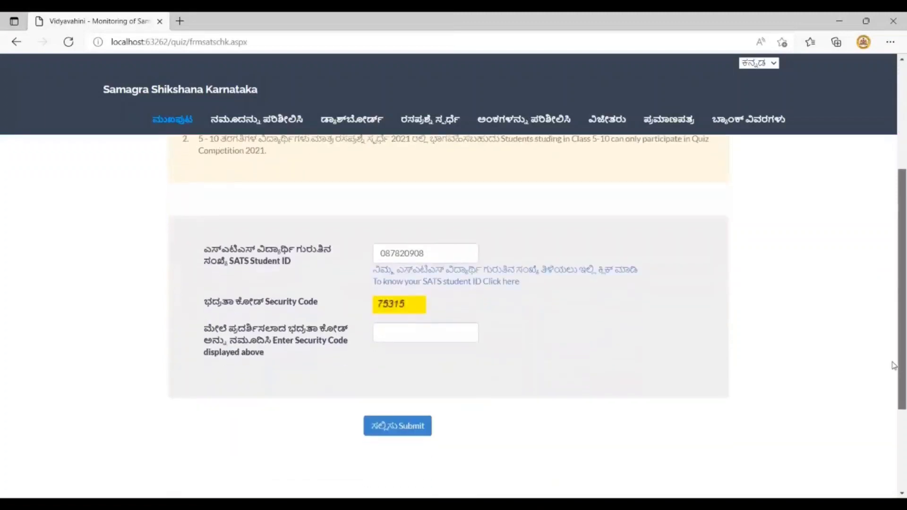
pyautogui.click(387, 331)
pyautogui.write('75315')
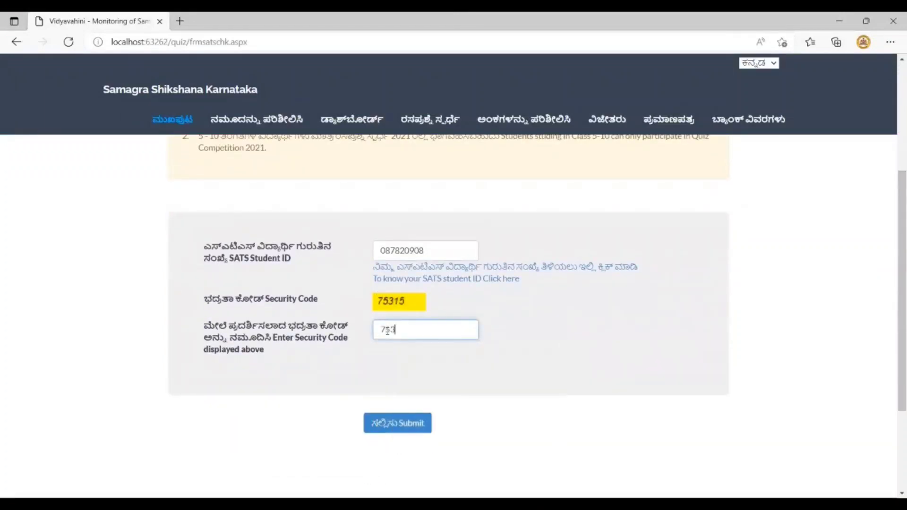
pyautogui.press('Return')
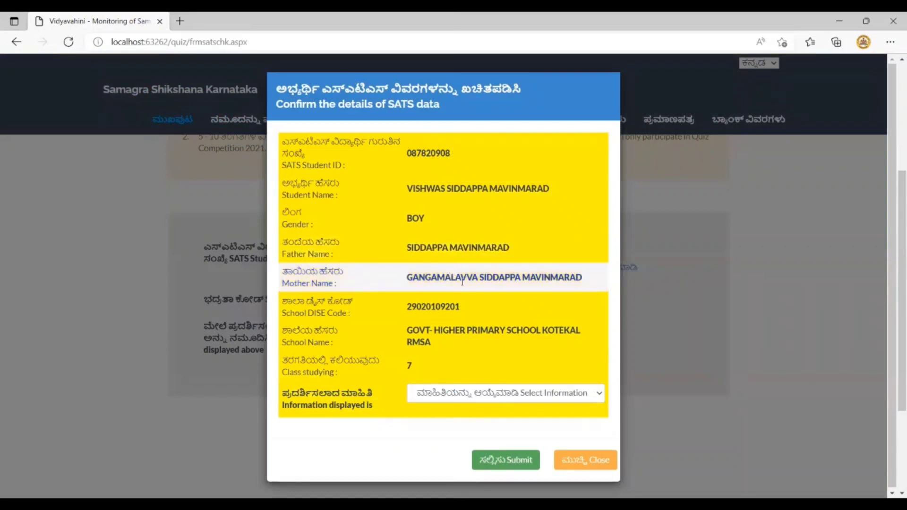
# Confirm the shown student details as Correct and submit them
pyautogui.click(467, 399)
pyautogui.click(459, 427)
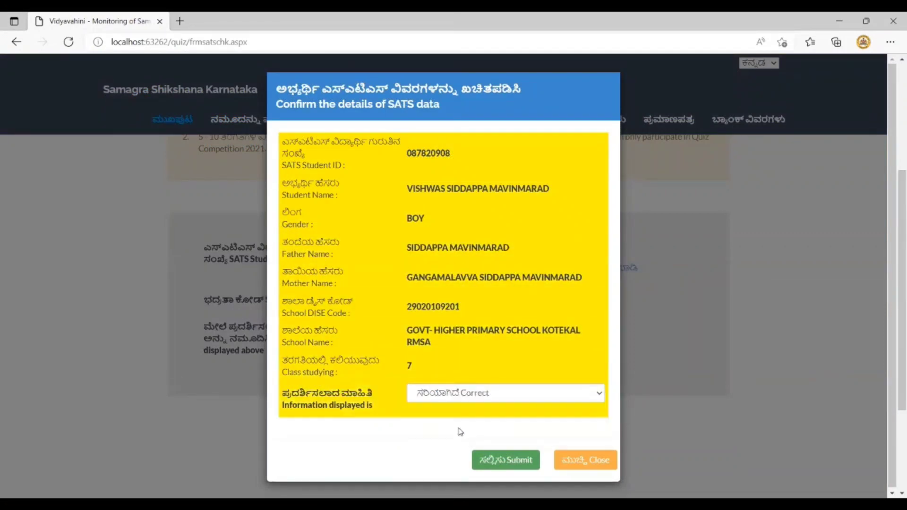
pyautogui.click(498, 461)
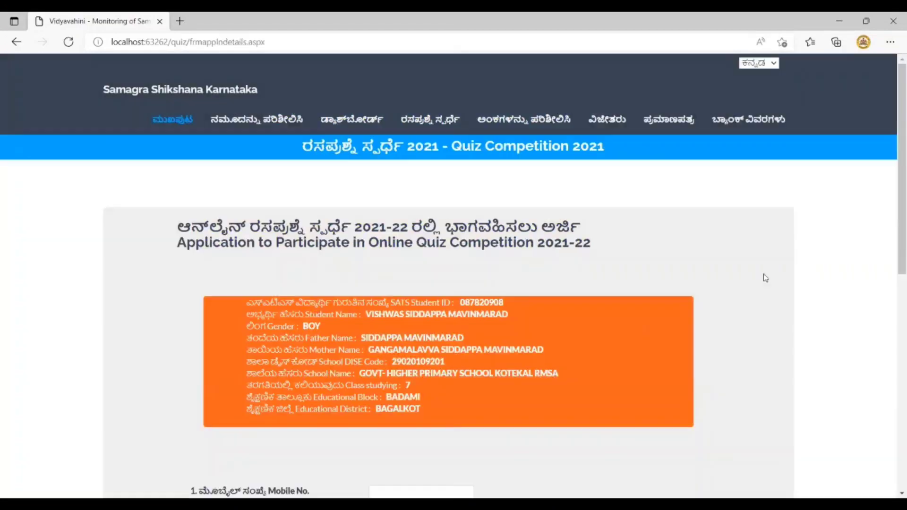
# Enter the student's mobile number, reuse it as the WhatsApp number, and keep Kannada as language
pyautogui.scroll(-3, 893, 224)
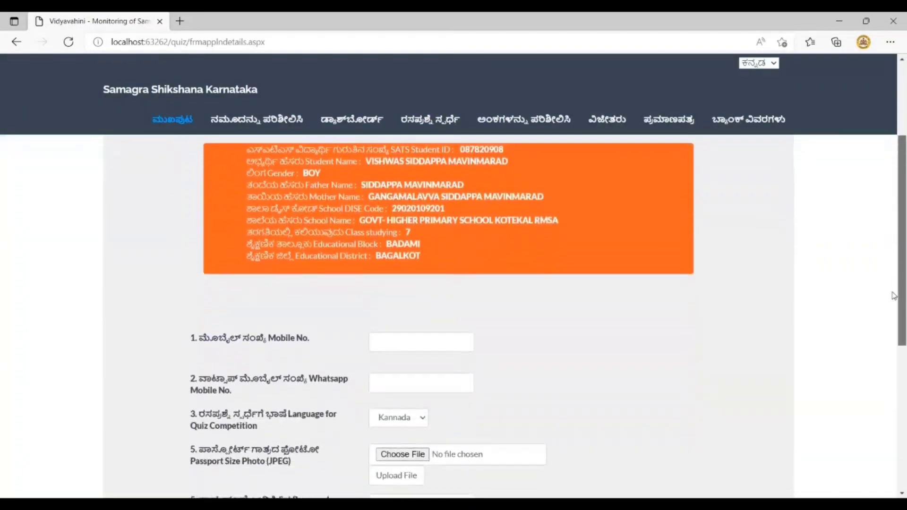
pyautogui.click(401, 349)
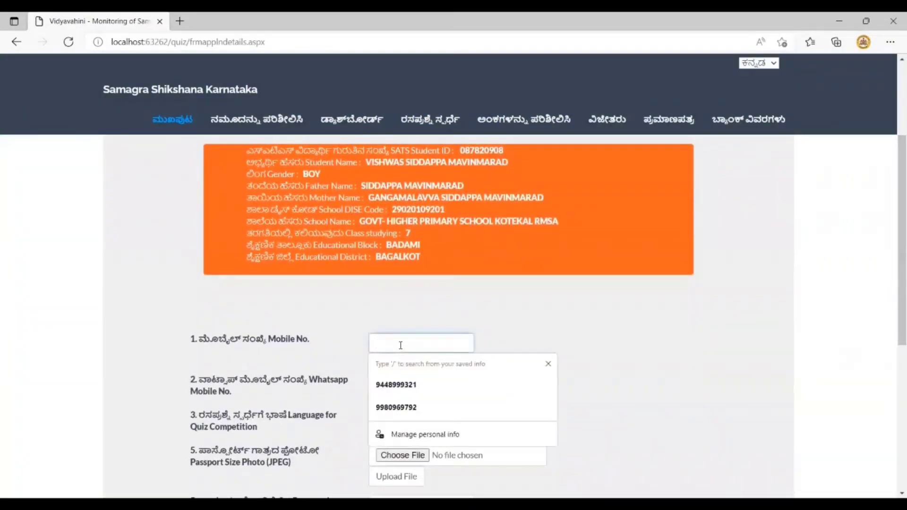
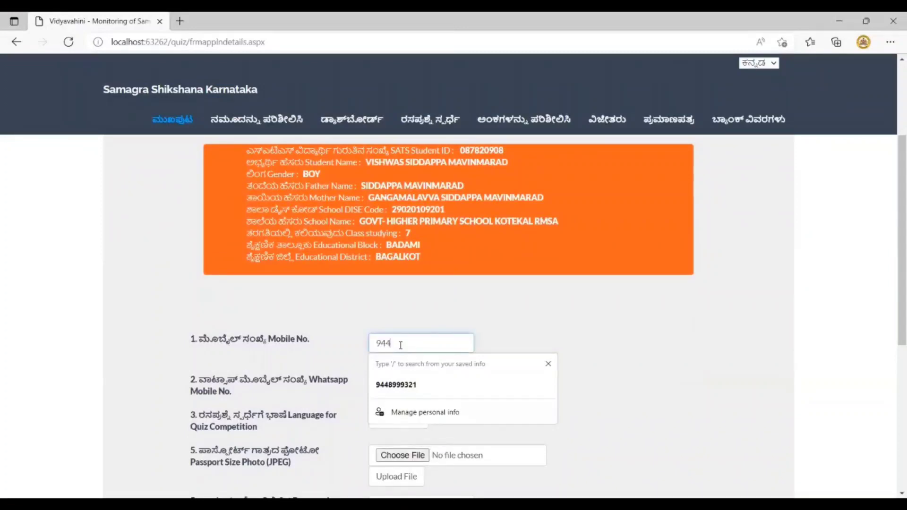
pyautogui.click(386, 386)
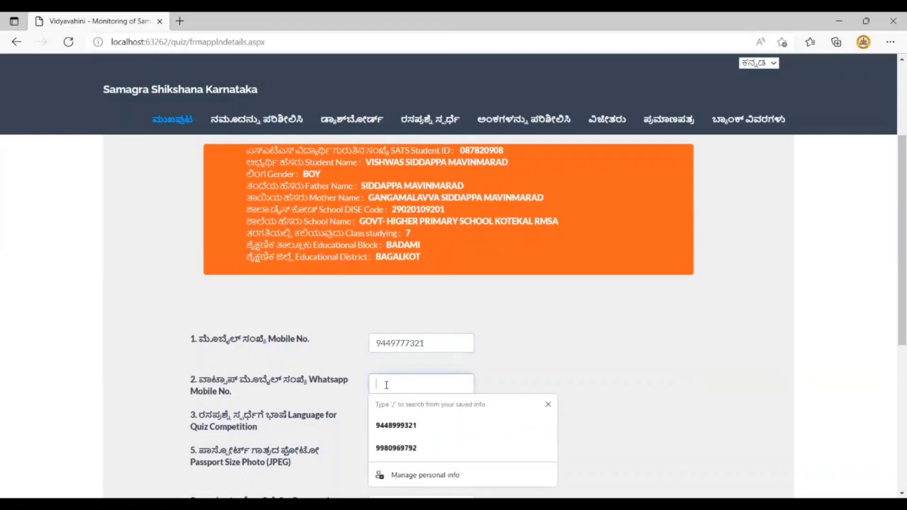
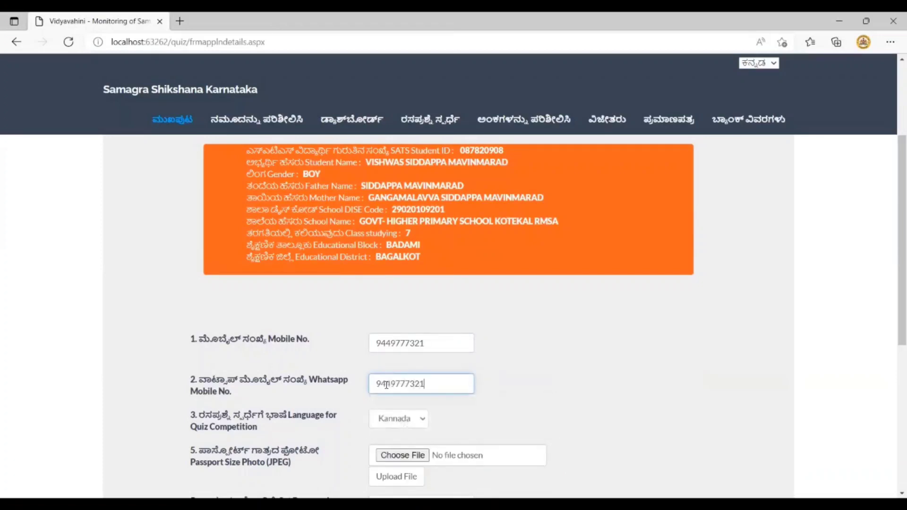
pyautogui.click(380, 425)
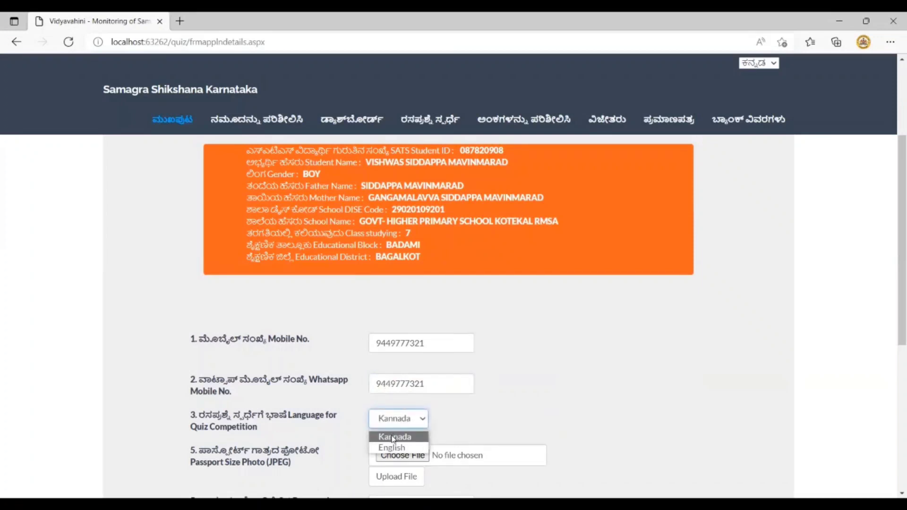
pyautogui.click(393, 437)
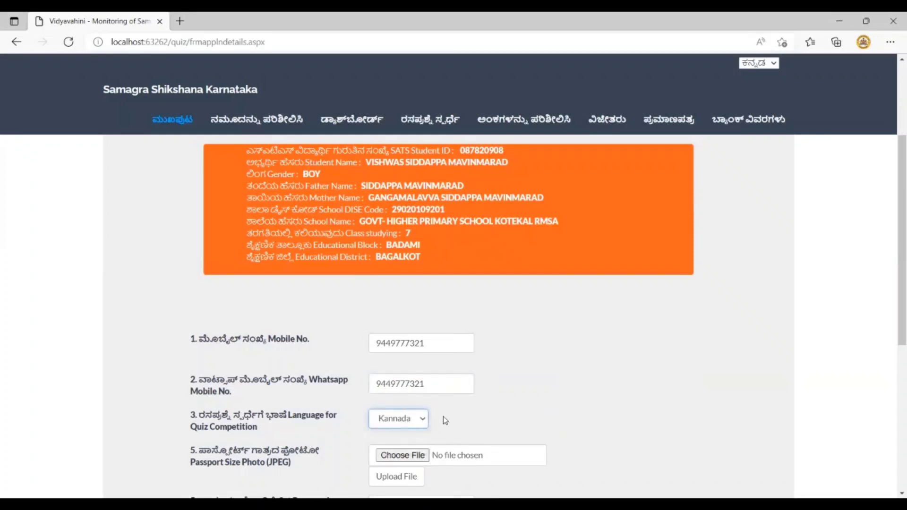
pyautogui.scroll(-2, 443, 416)
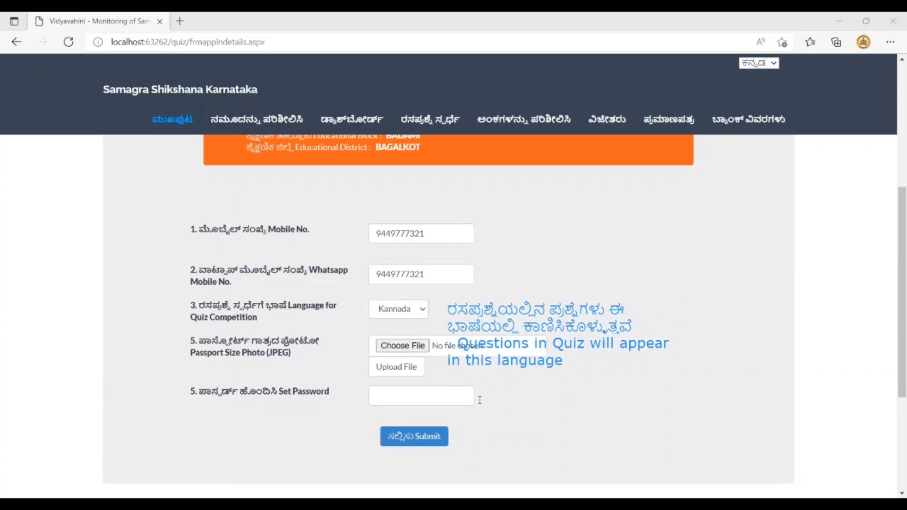
# Upload test.jpg as the student's passport photo
pyautogui.click(403, 345)
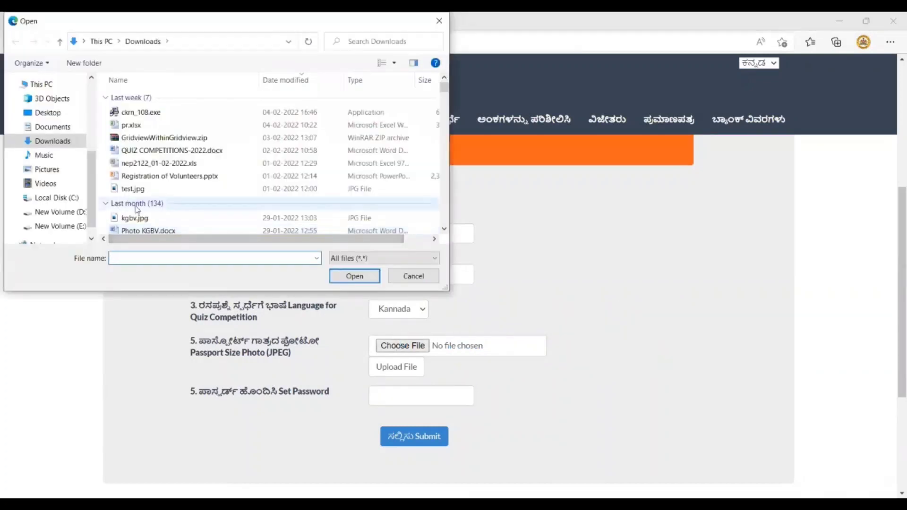
pyautogui.click(133, 189)
pyautogui.click(354, 276)
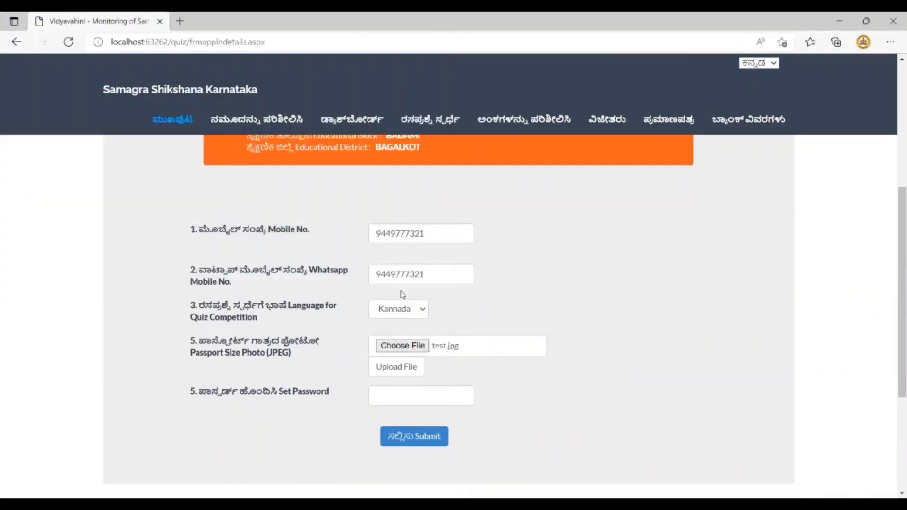
pyautogui.click(391, 368)
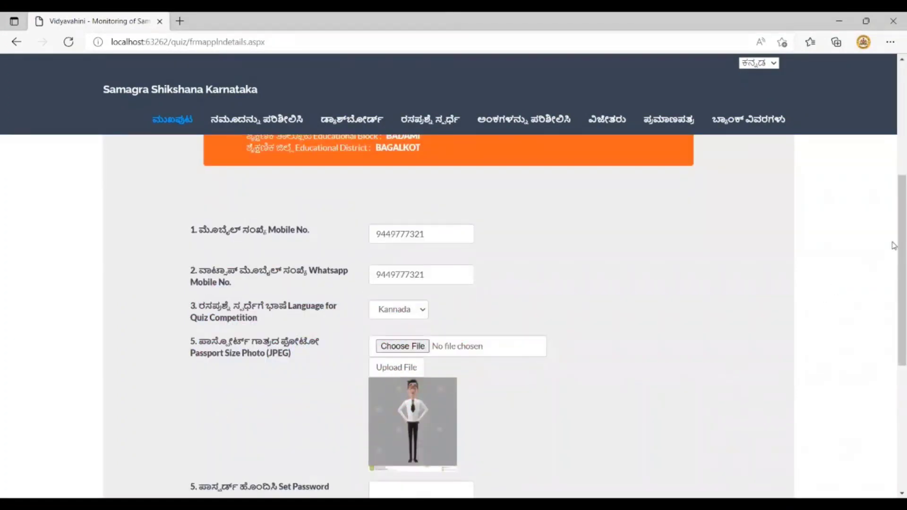
pyautogui.scroll(-3, 894, 218)
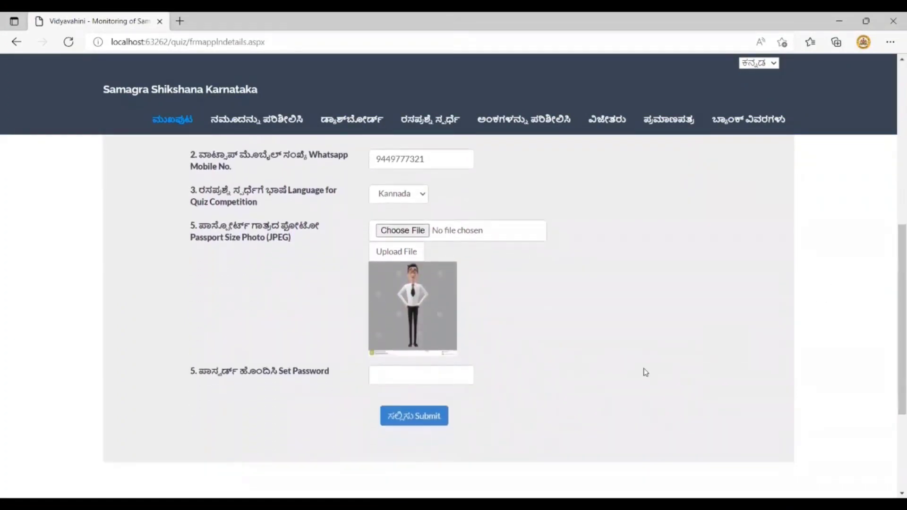
# Set a quiz password, submit the registration, and dismiss the success message
pyautogui.click(405, 378)
pyautogui.write('1')
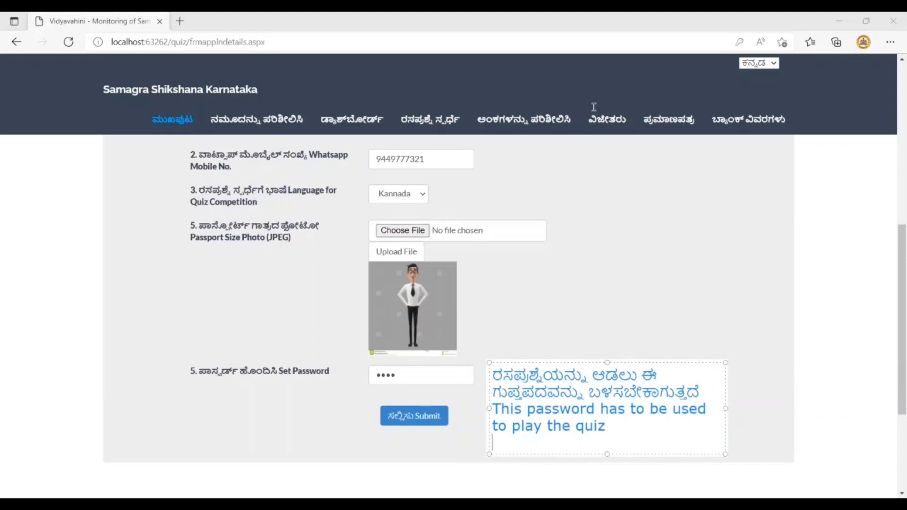
pyautogui.click(395, 416)
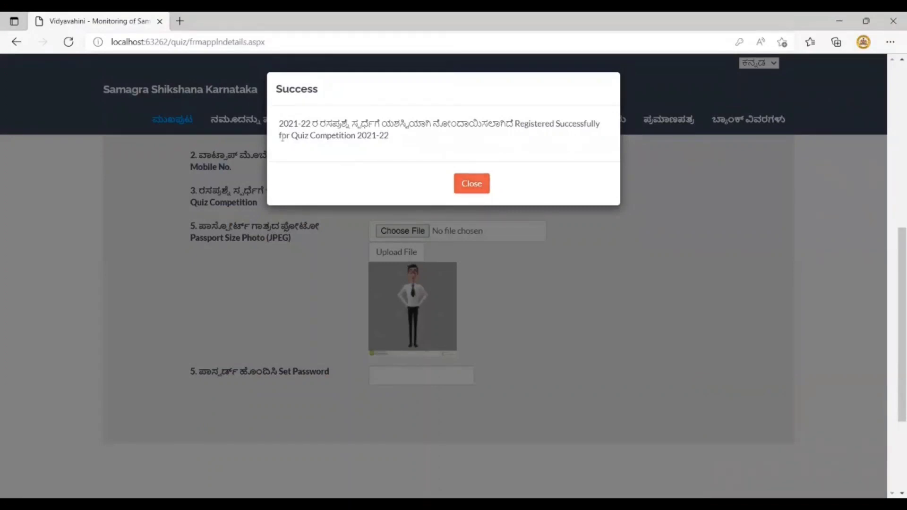
pyautogui.click(472, 185)
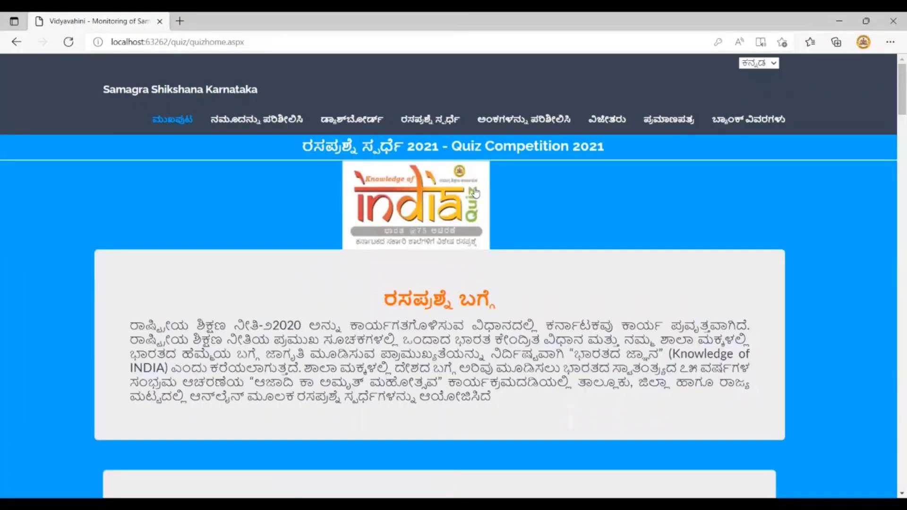
# Check the student entry using the saved SATS ID and displayed security code, then close the details
pyautogui.click(240, 122)
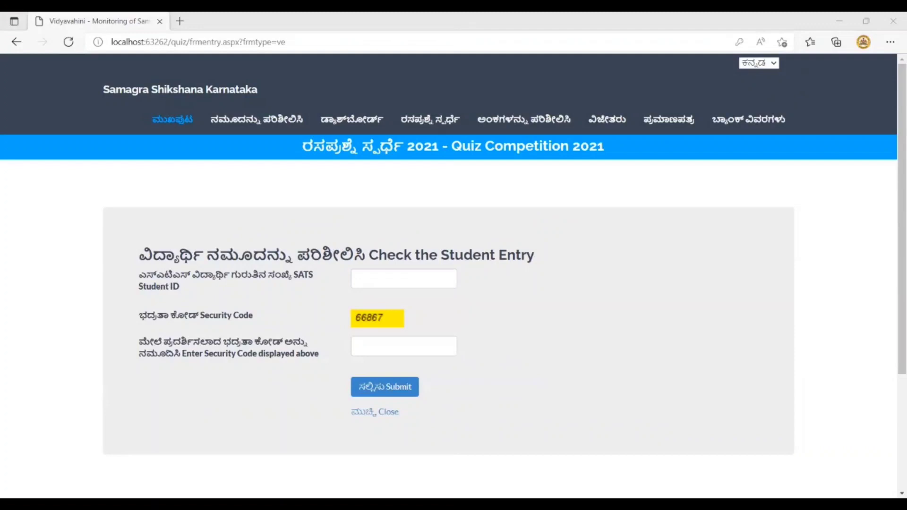
pyautogui.write('087820908')
pyautogui.click(374, 347)
pyautogui.write('66867')
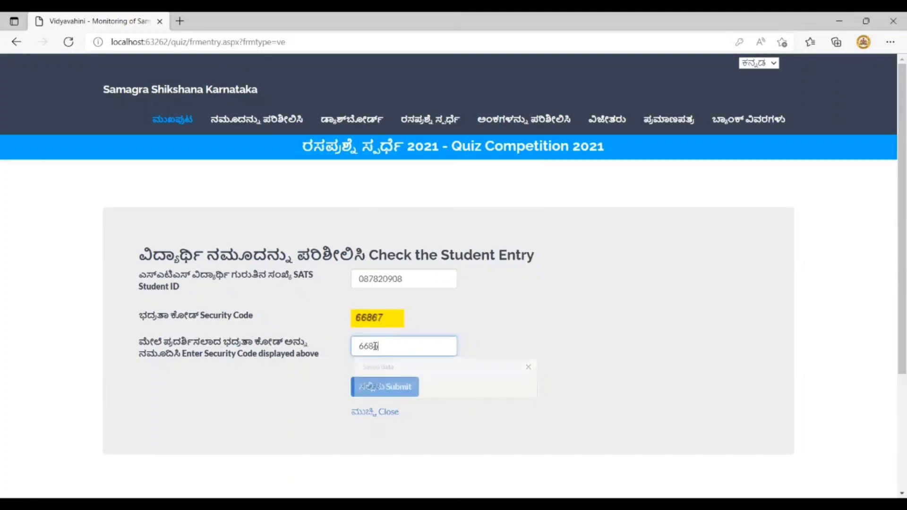
pyautogui.click(380, 389)
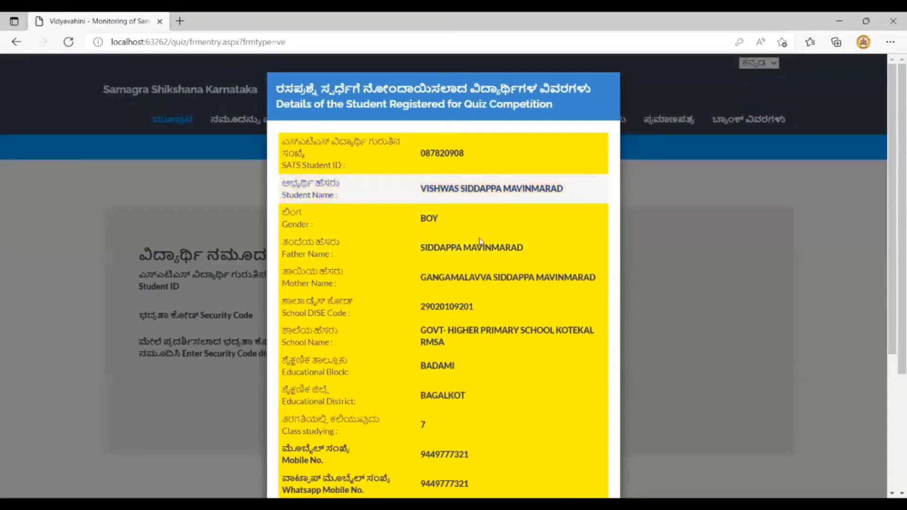
pyautogui.scroll(-5, 483, 436)
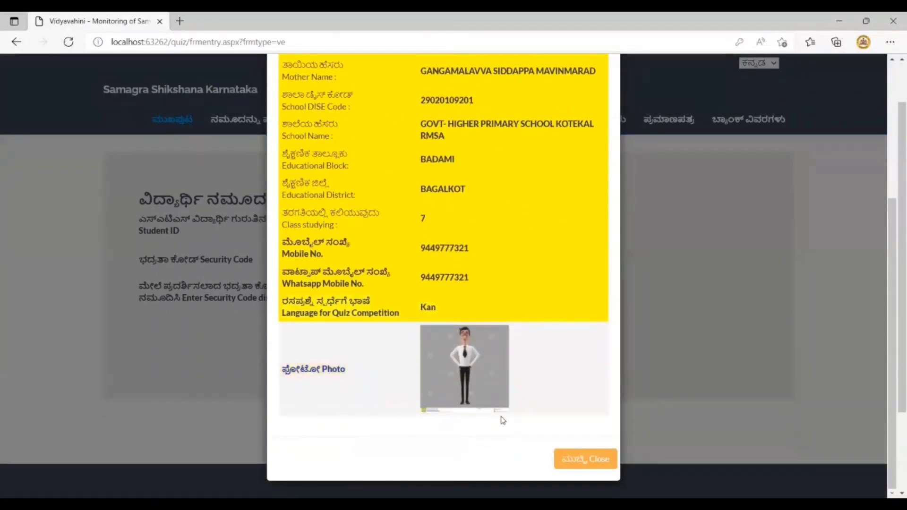
pyautogui.click(573, 461)
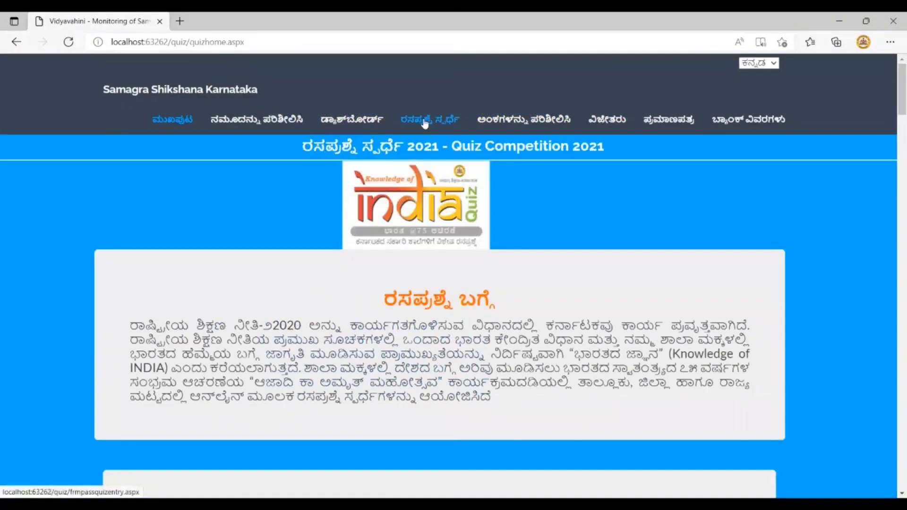
# Log in to the Trail Round with the student's SATS ID, password and displayed security code
pyautogui.click(425, 122)
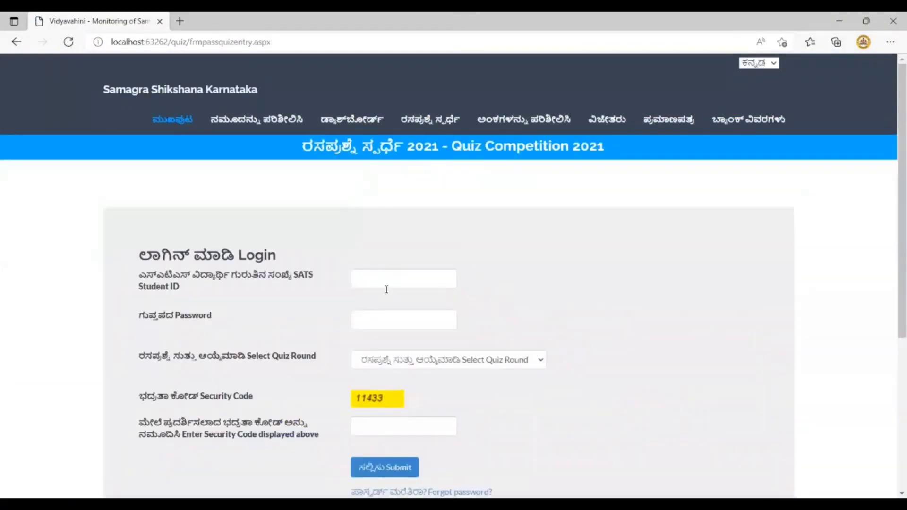
pyautogui.click(385, 287)
pyautogui.write('087820908')
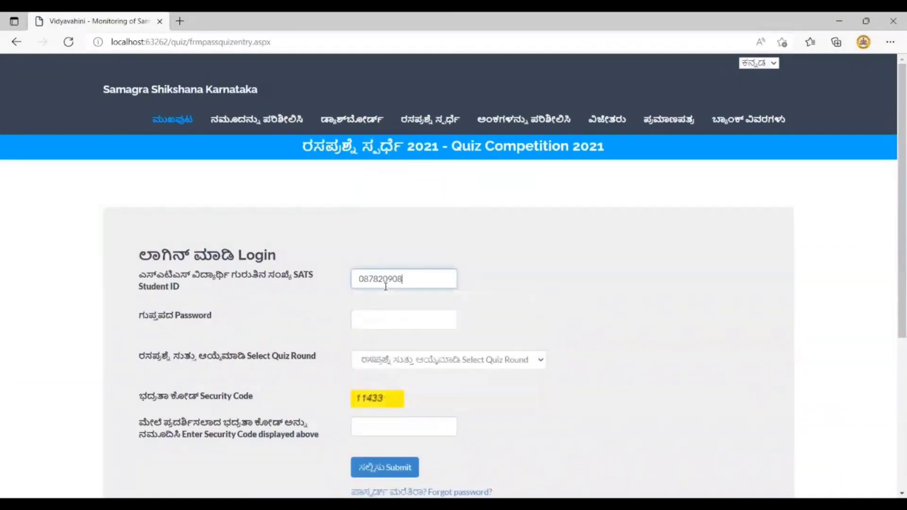
pyautogui.press('Tab')
pyautogui.write('••')
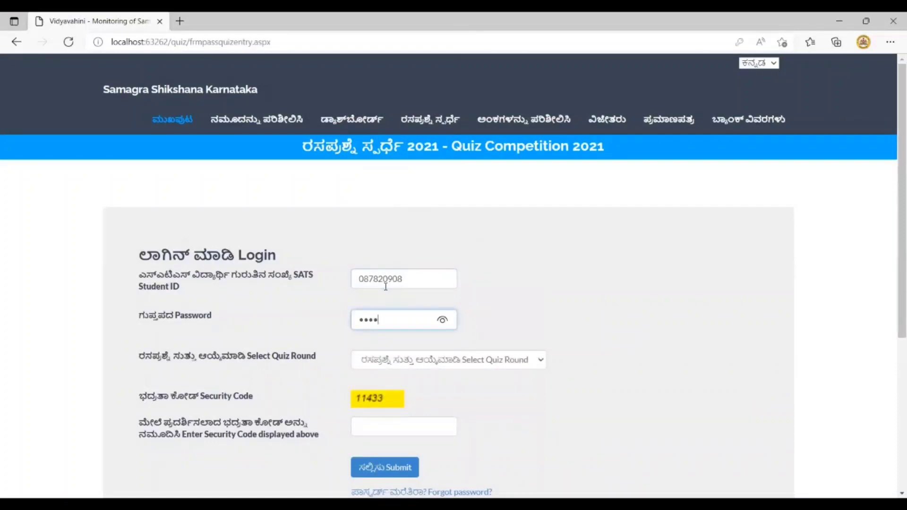
pyautogui.click(399, 363)
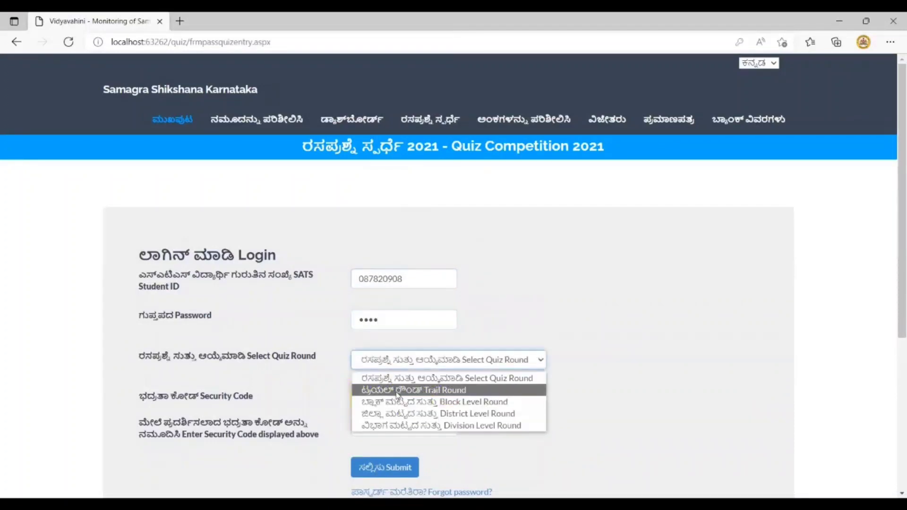
pyautogui.click(397, 392)
pyautogui.click(384, 427)
pyautogui.write('11433')
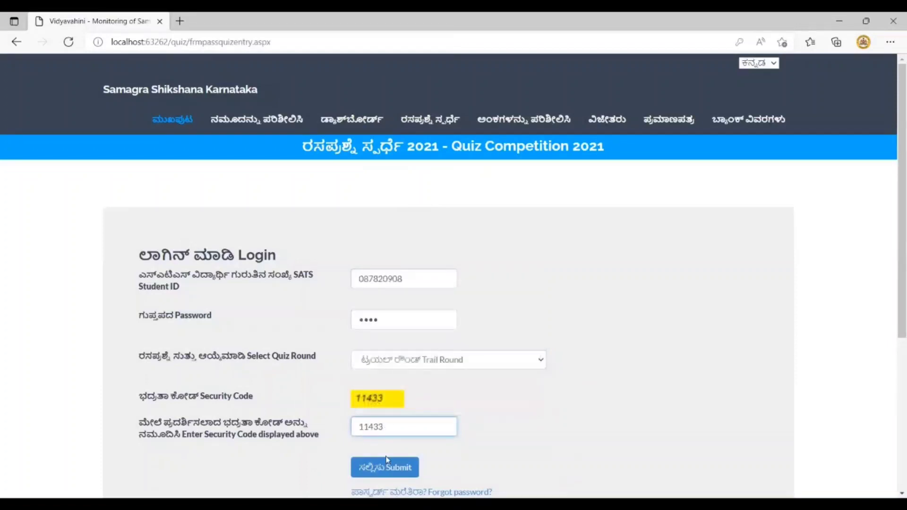
pyautogui.click(387, 470)
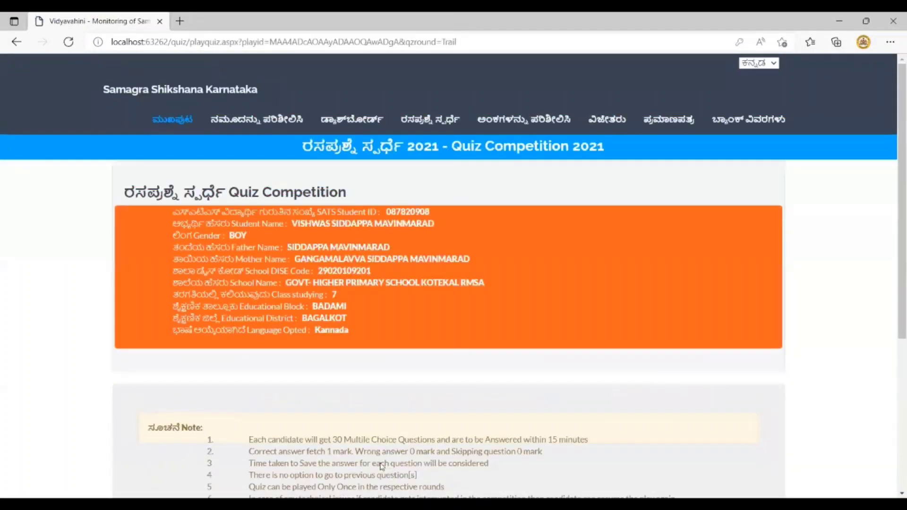
pyautogui.scroll(-2, 396, 414)
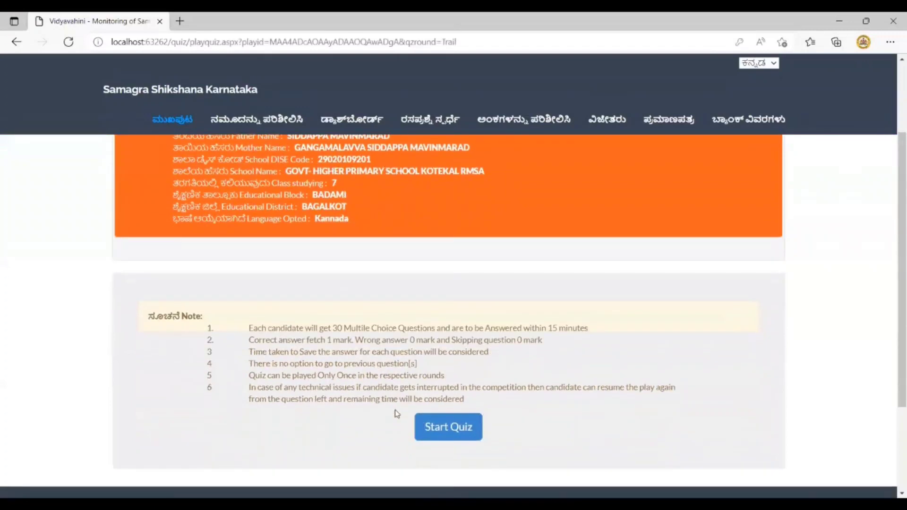
# Answer question 1, skip the remaining questions to question 30, and close the 3-correct result
pyautogui.click(435, 429)
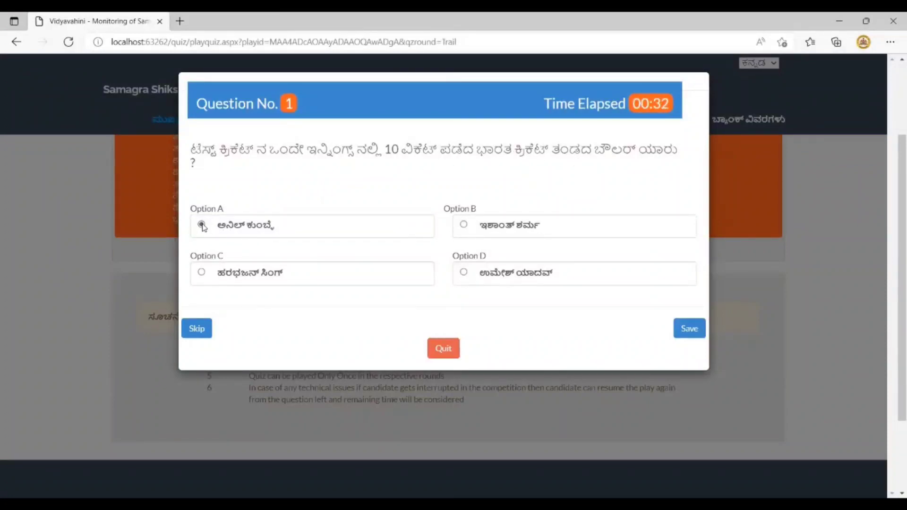
pyautogui.click(693, 330)
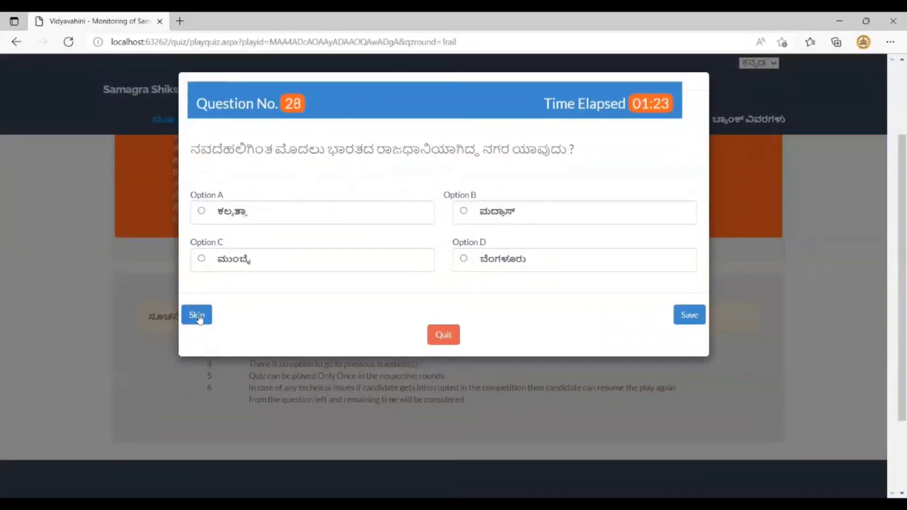
pyautogui.click(198, 316)
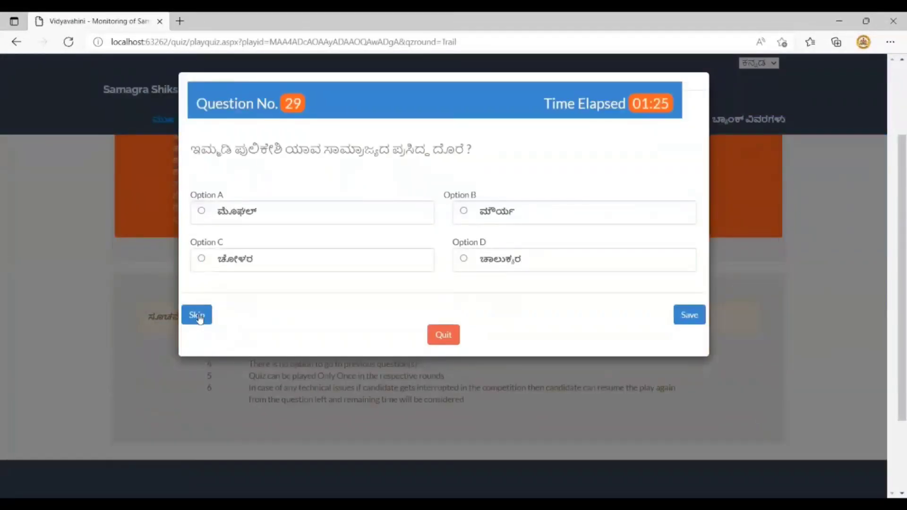
pyautogui.click(197, 315)
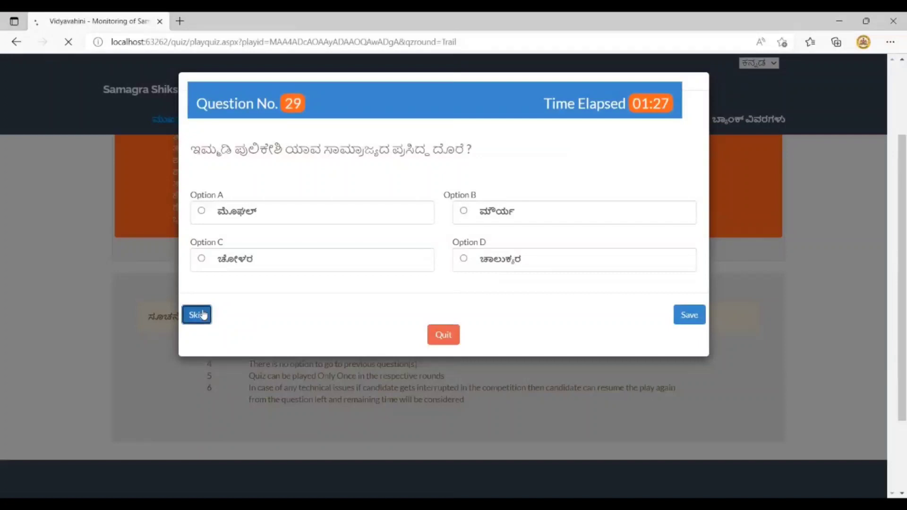
pyautogui.click(203, 316)
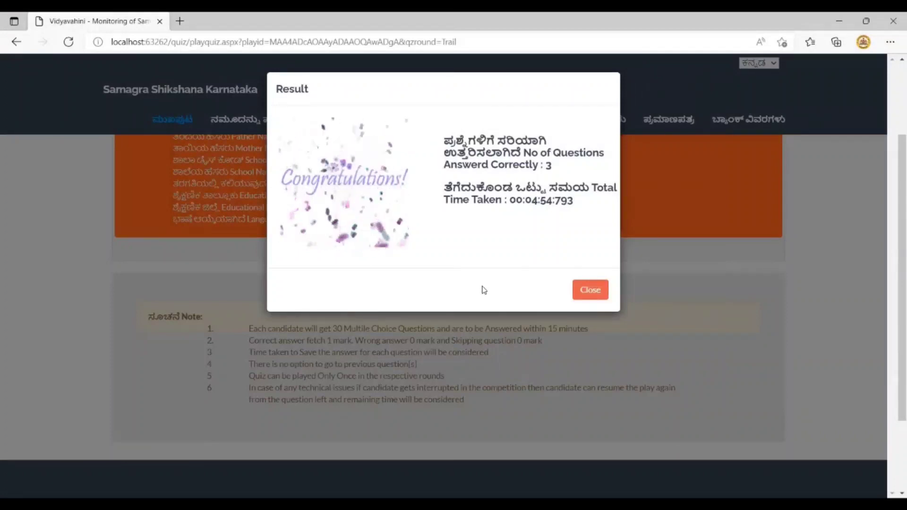
pyautogui.click(591, 291)
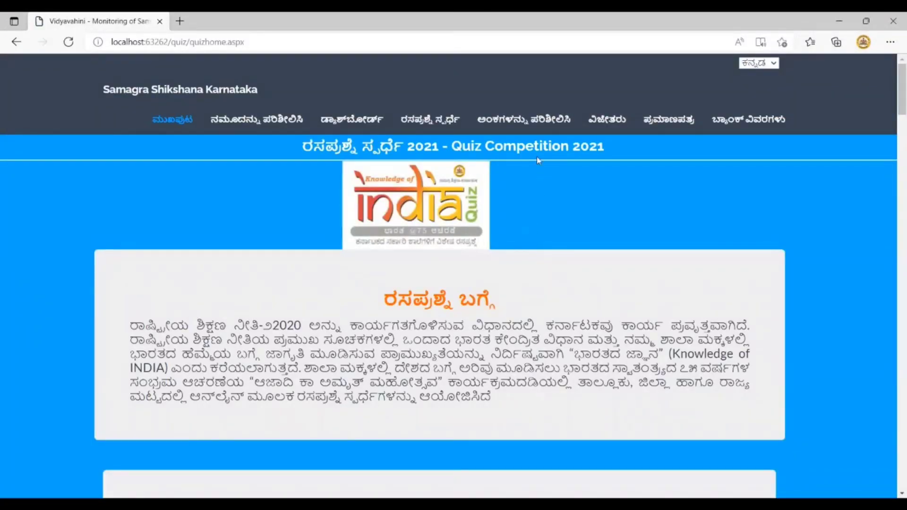
# In Check Score, fill in the saved SATS ID and keep Trail Round selected
pyautogui.click(533, 124)
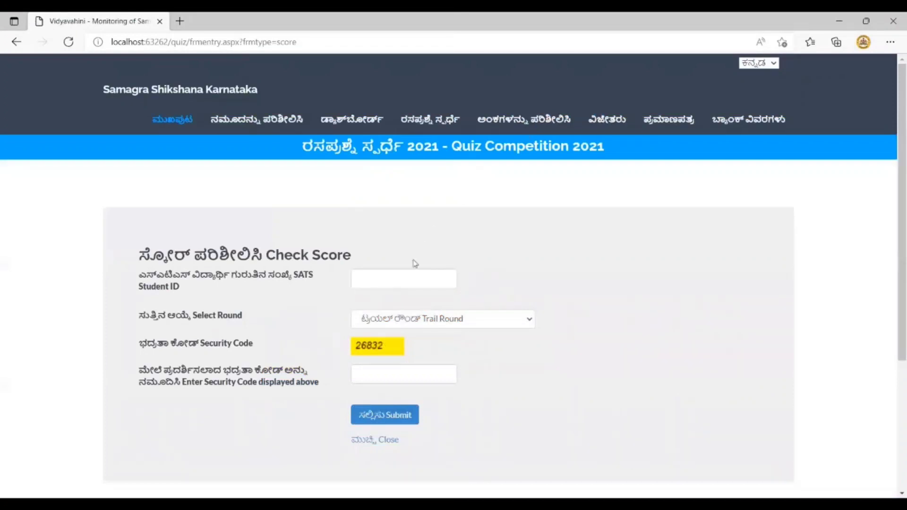
pyautogui.click(397, 284)
pyautogui.click(394, 325)
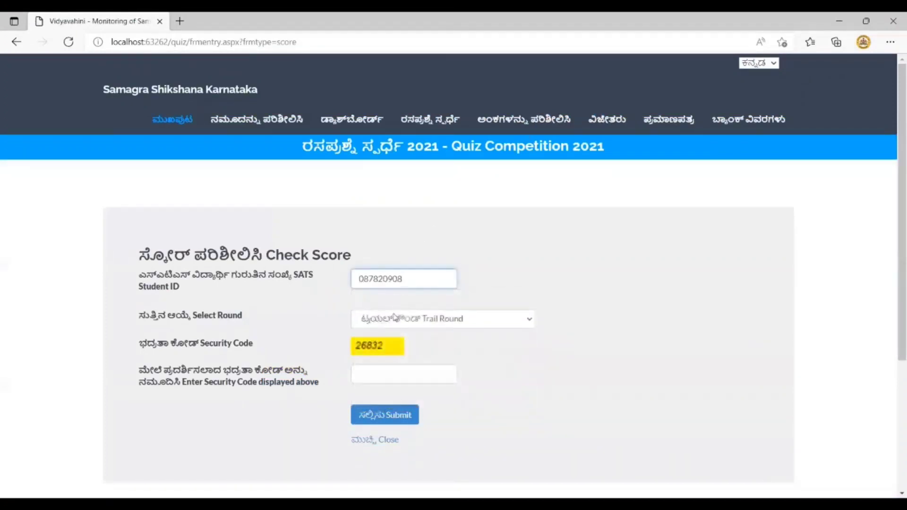
pyautogui.click(395, 322)
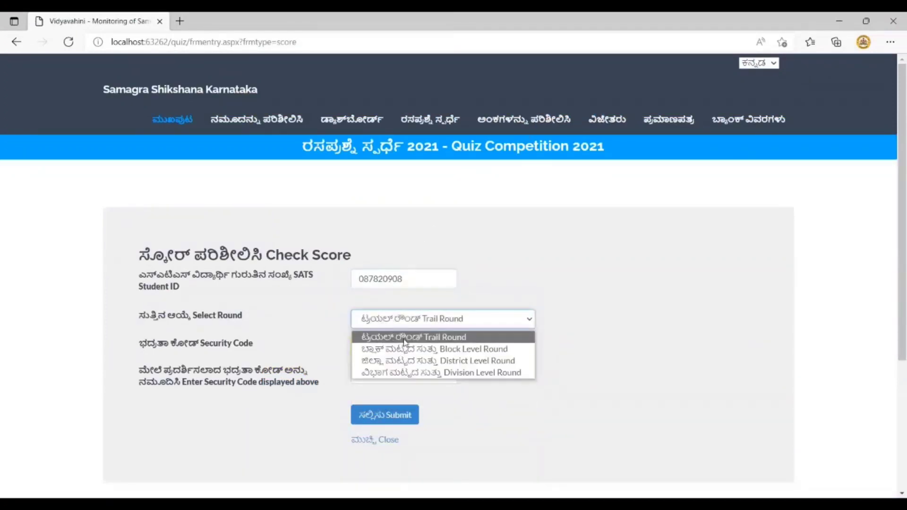
pyautogui.click(404, 341)
# Submit with the displayed security code and review the score of 3 correct in 00:04:54:793
pyautogui.click(385, 375)
pyautogui.write('26')
pyautogui.write('32')
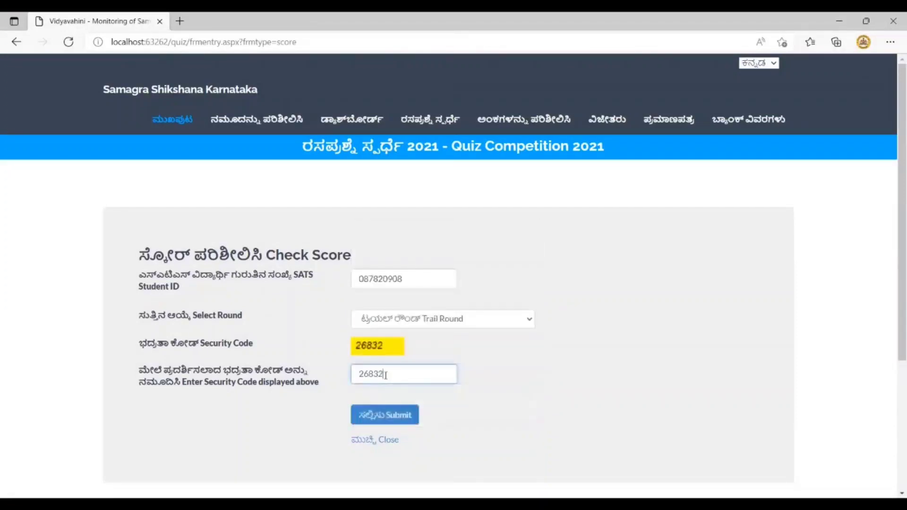
pyautogui.click(384, 416)
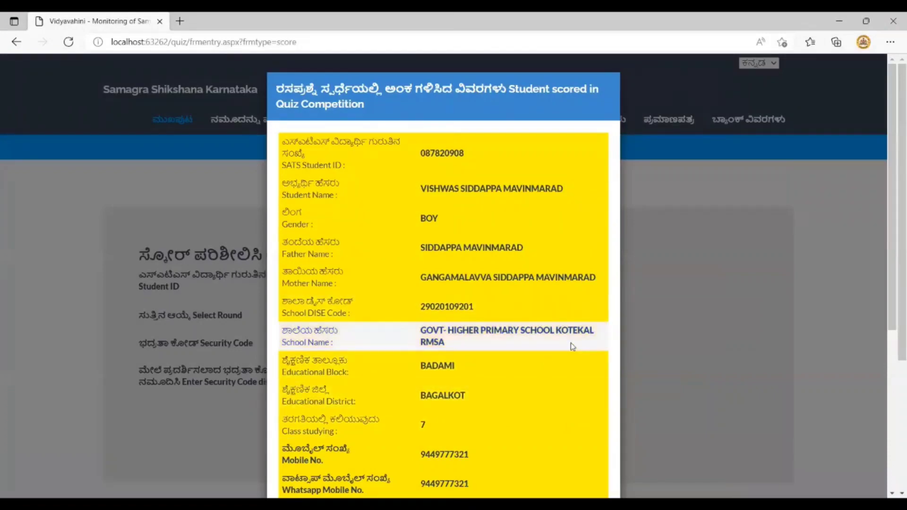
pyautogui.scroll(-2, 571, 345)
pyautogui.scroll(-6, 571, 342)
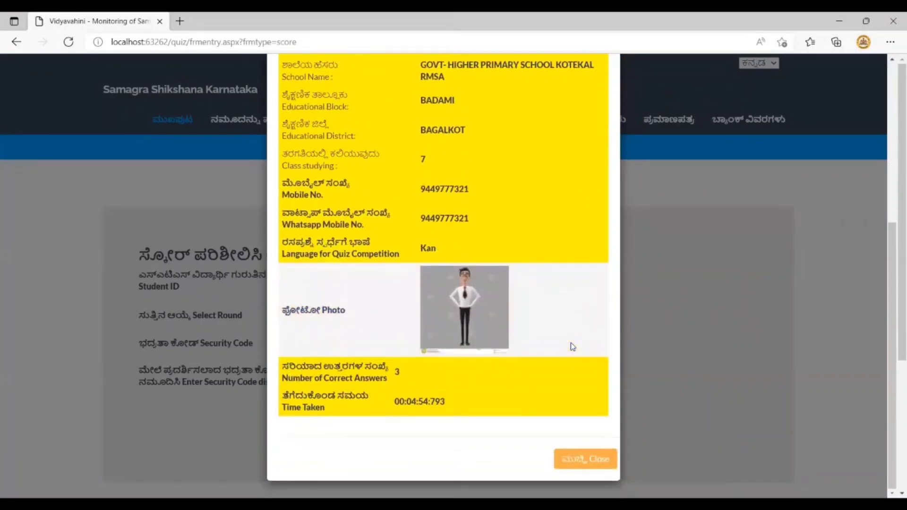
pyautogui.click(577, 467)
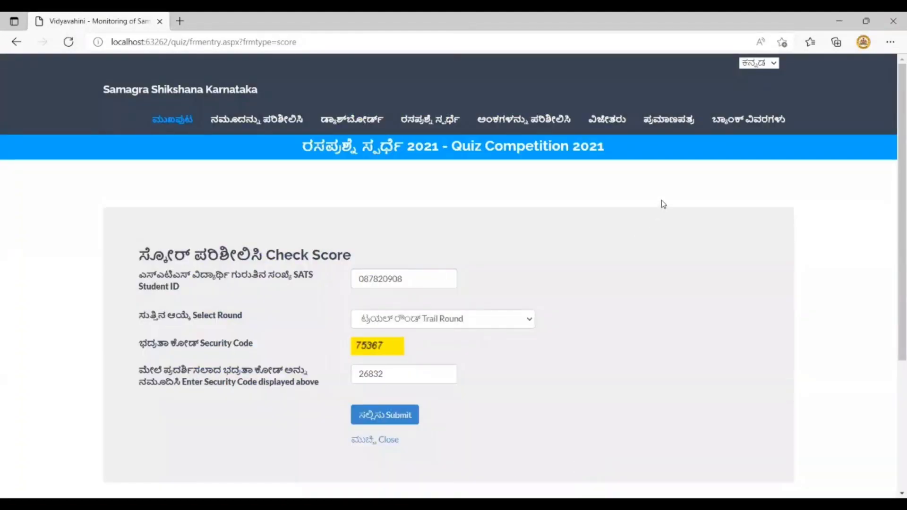
pyautogui.click(668, 119)
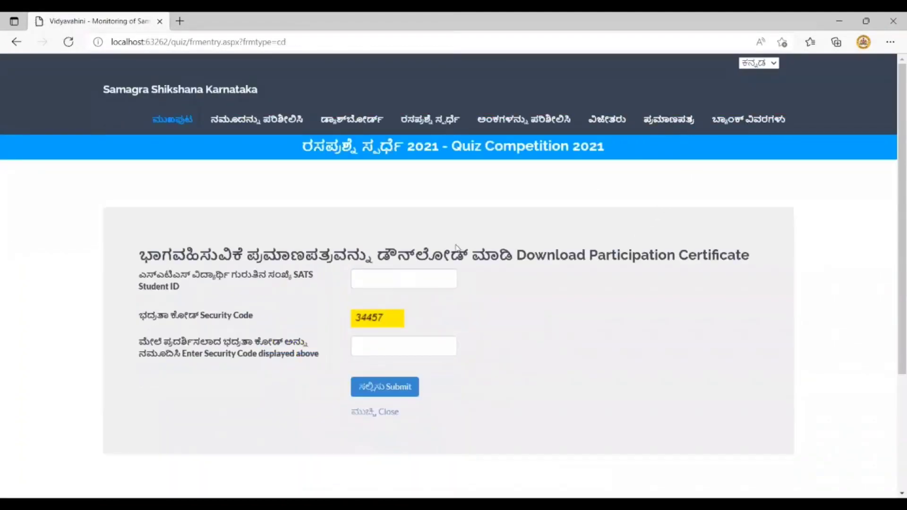
# Request the certificate with the saved SATS ID and security code, then dismiss the not-participated notice
pyautogui.click(421, 277)
pyautogui.click(368, 360)
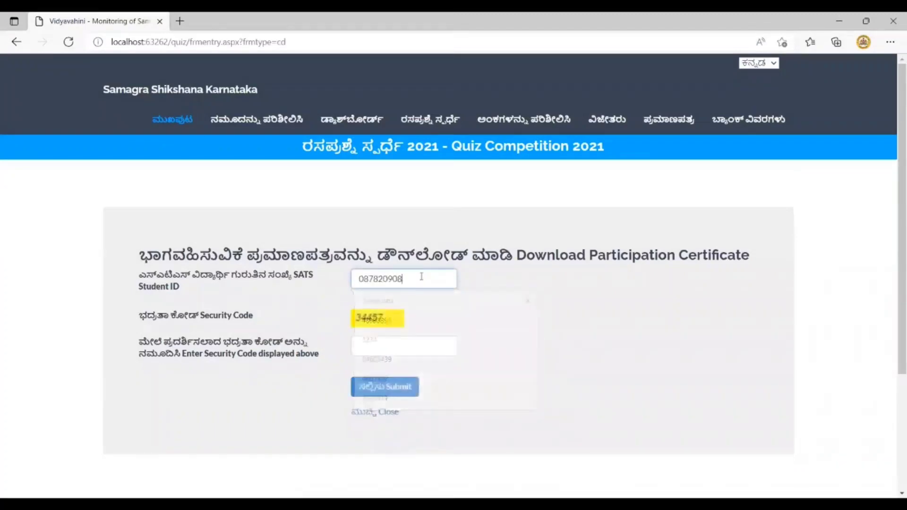
pyautogui.click(369, 350)
pyautogui.write('34')
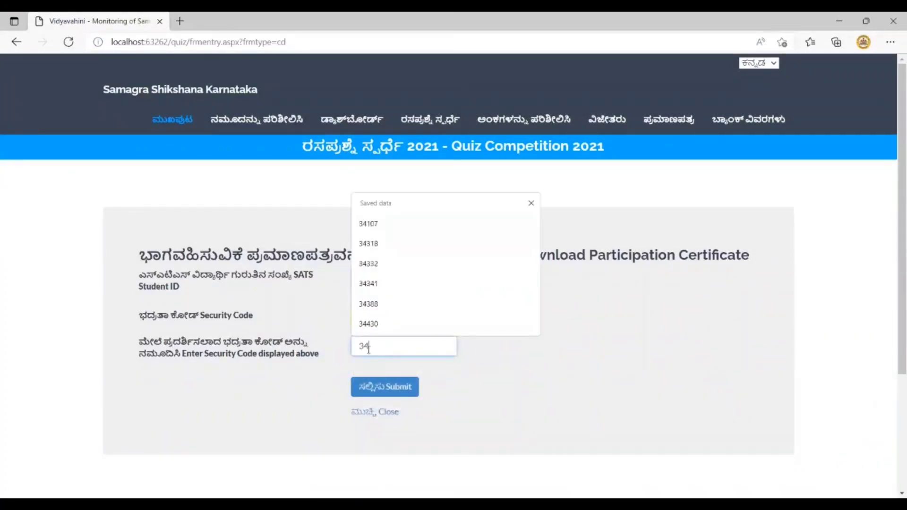
pyautogui.write('457')
pyautogui.click(383, 388)
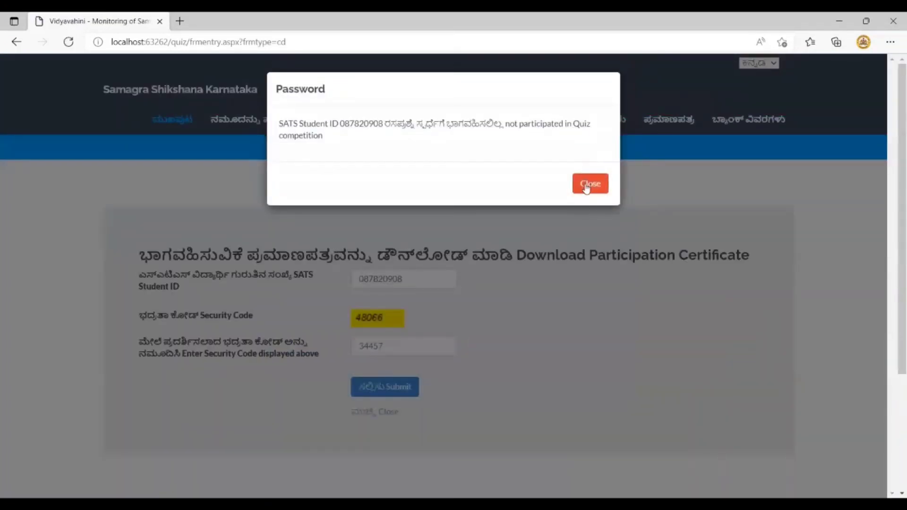
pyautogui.click(587, 187)
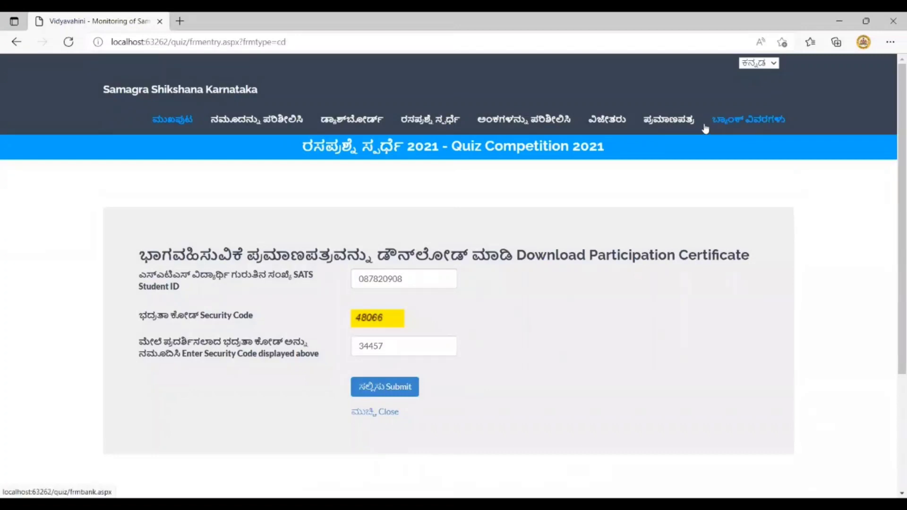
pyautogui.click(614, 122)
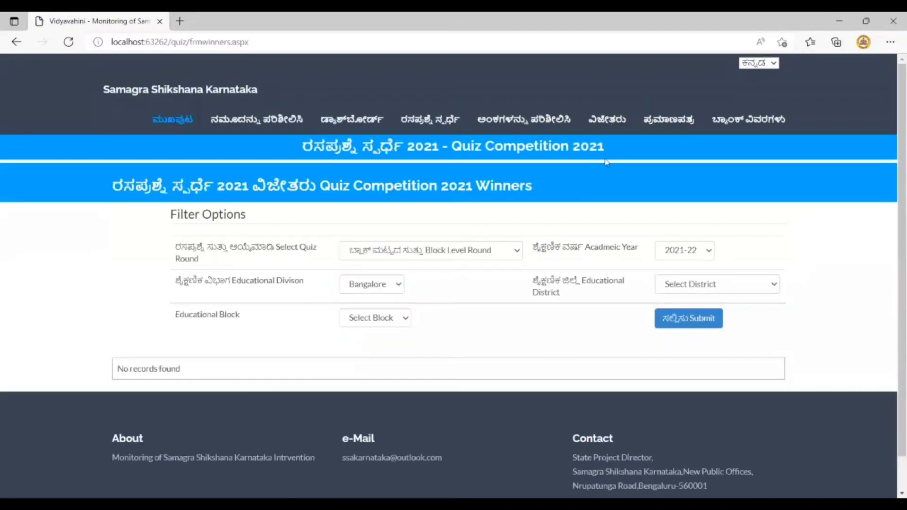
# Keep Block Level Round, then pick BENGALURU RURAL district and NELAMANGALA block in the winners filters
pyautogui.click(434, 257)
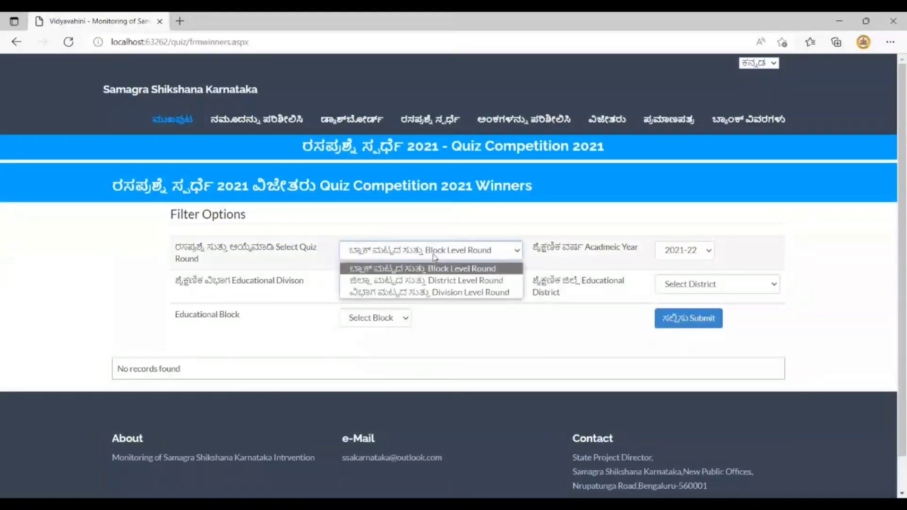
pyautogui.click(435, 257)
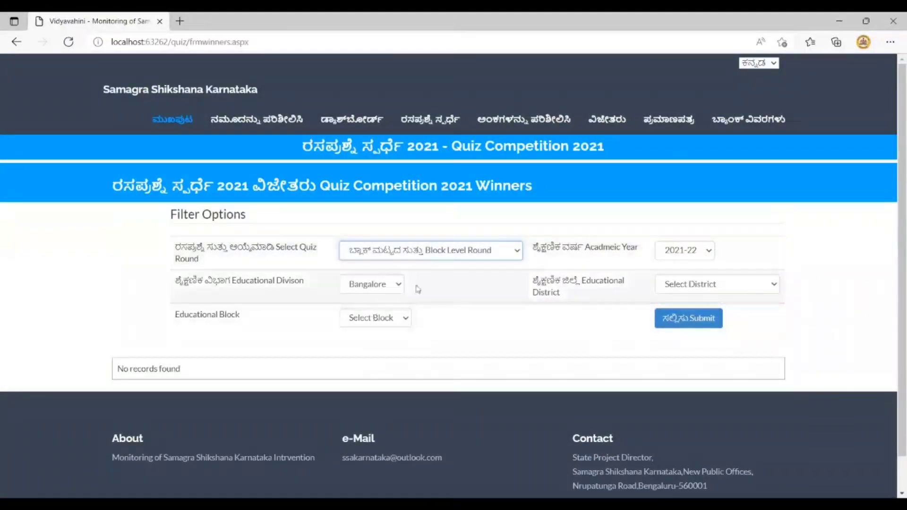
pyautogui.click(695, 285)
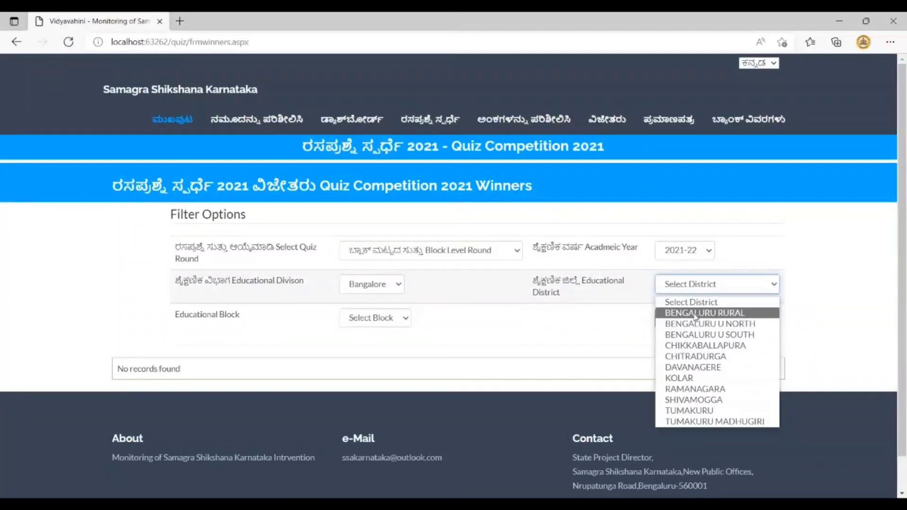
pyautogui.click(695, 313)
pyautogui.click(419, 316)
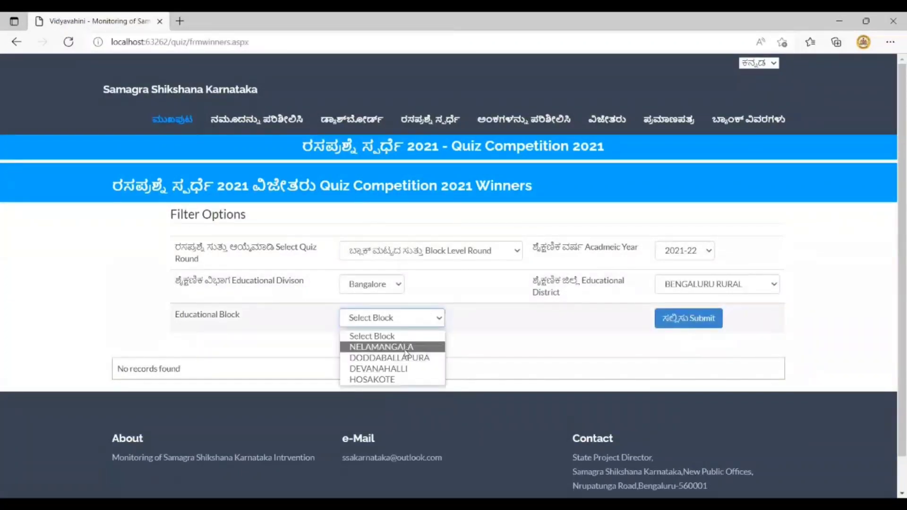
pyautogui.click(405, 348)
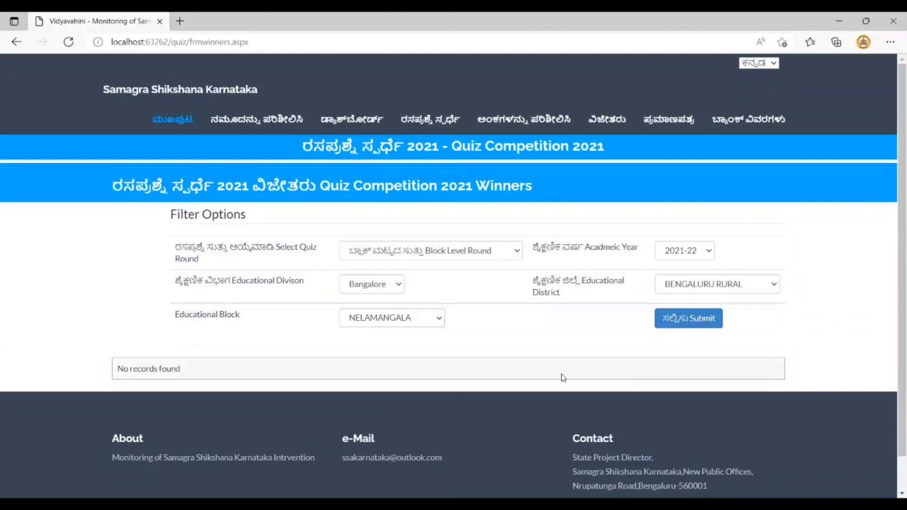